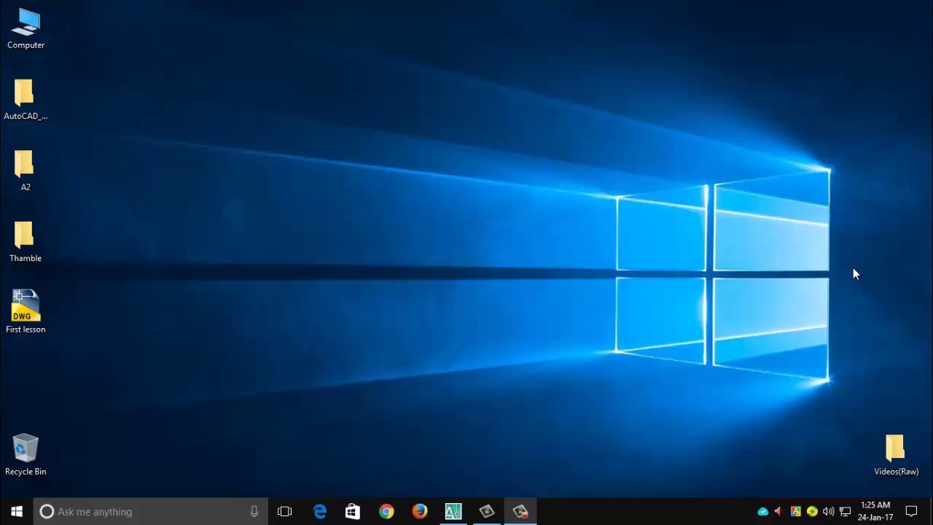
Restore the AutoCAD 2007 window with First lesson.dwg from the taskbar.
click(453, 511)
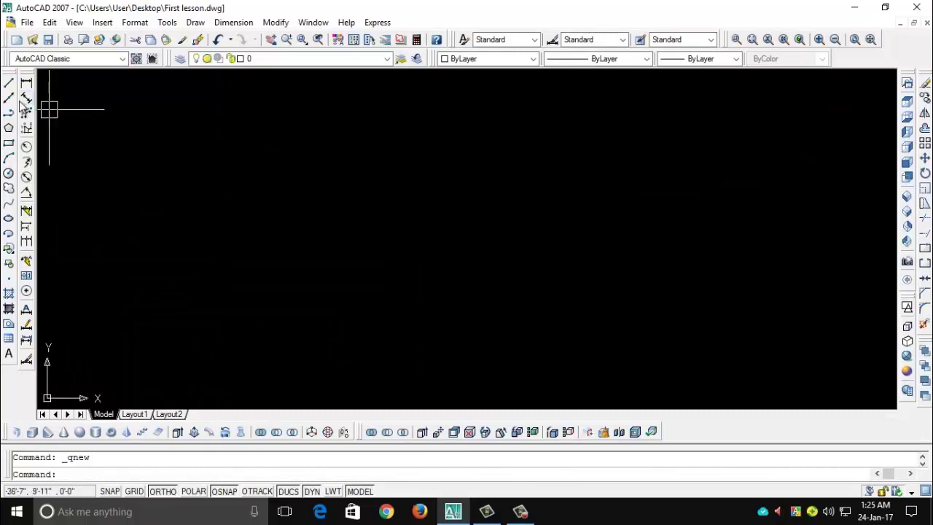
Cancel the New drawing dialog and set the STARTUP system variable to 1.
click(27, 22)
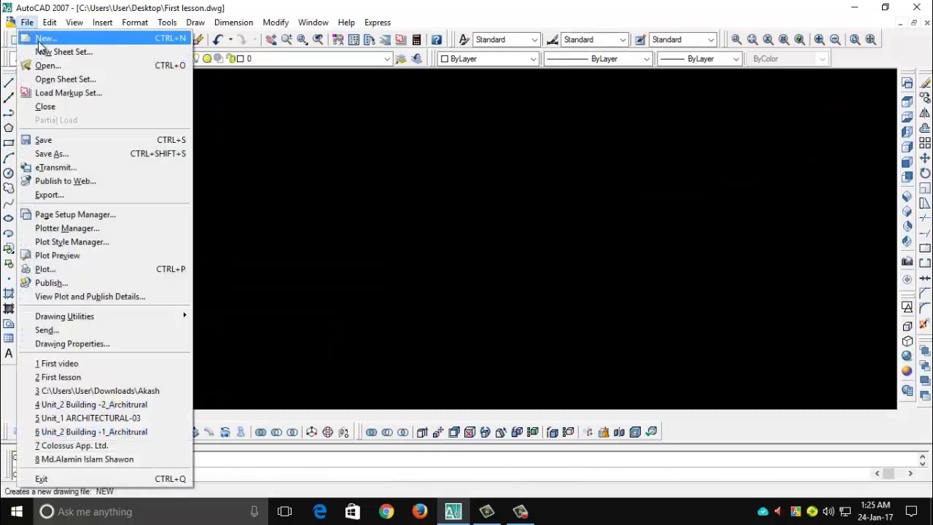
click(37, 36)
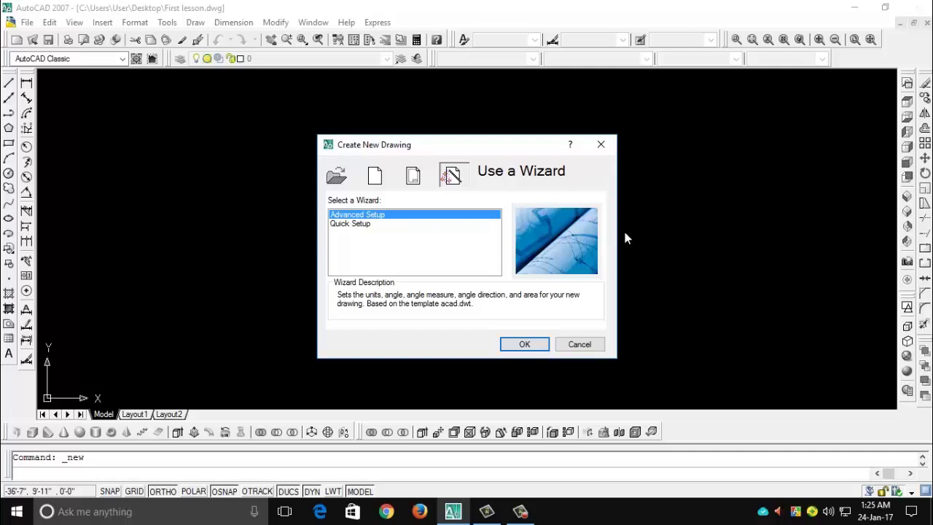
click(588, 352)
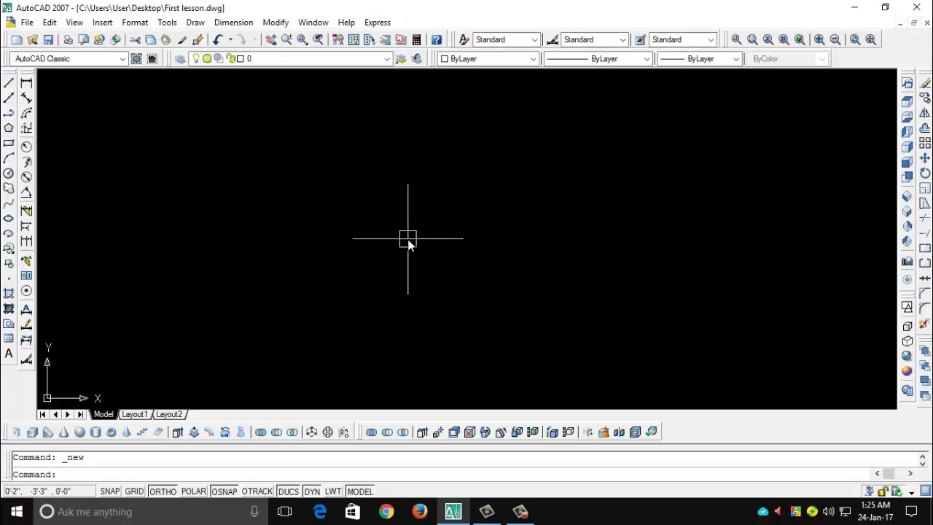
text(startup)
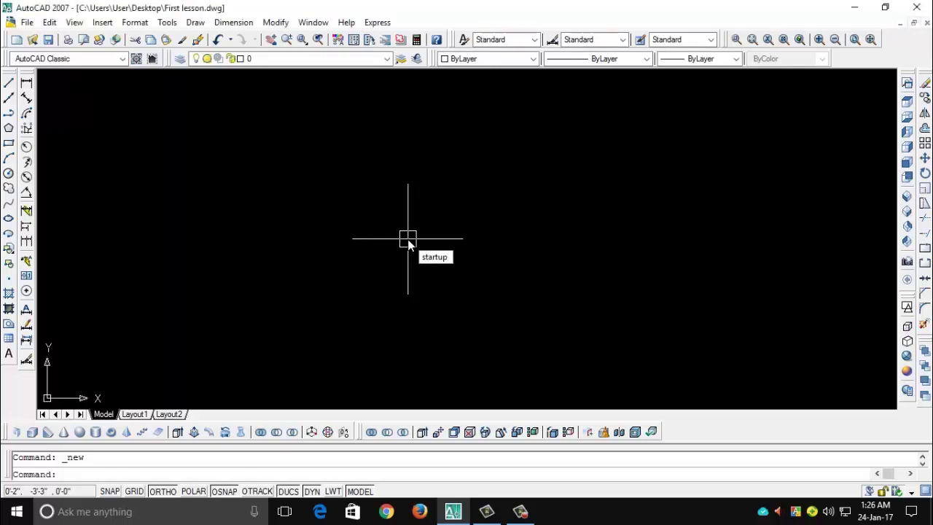
key(Return)
key(BackSpace)
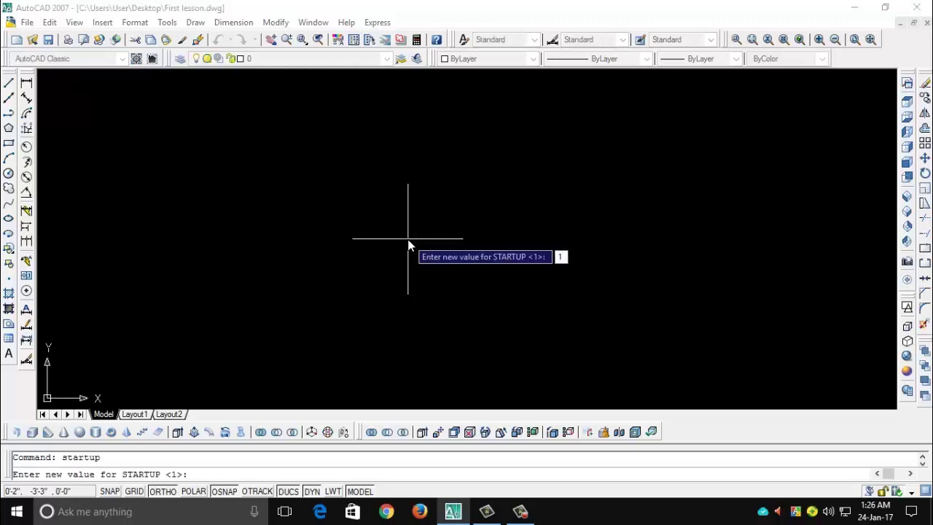
key(Return)
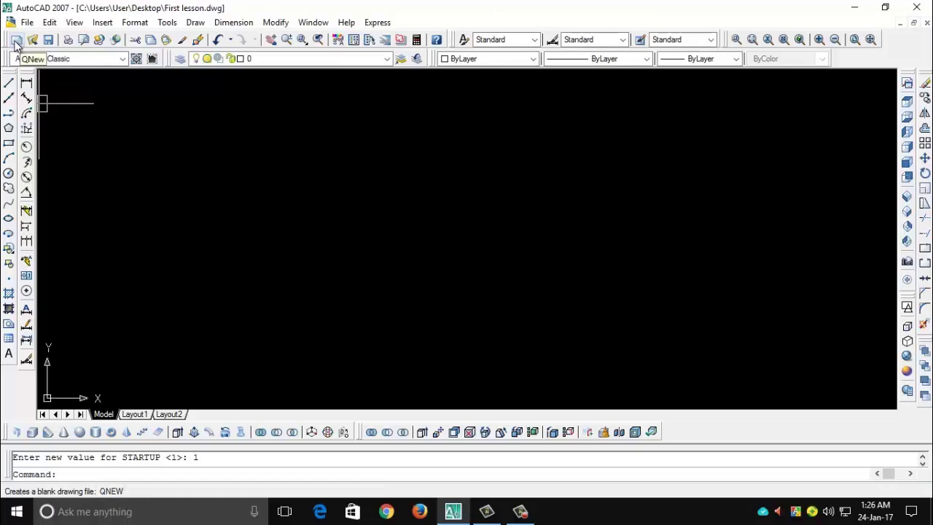
Start a new drawing with the Use a Wizard > Advanced Setup option.
click(16, 41)
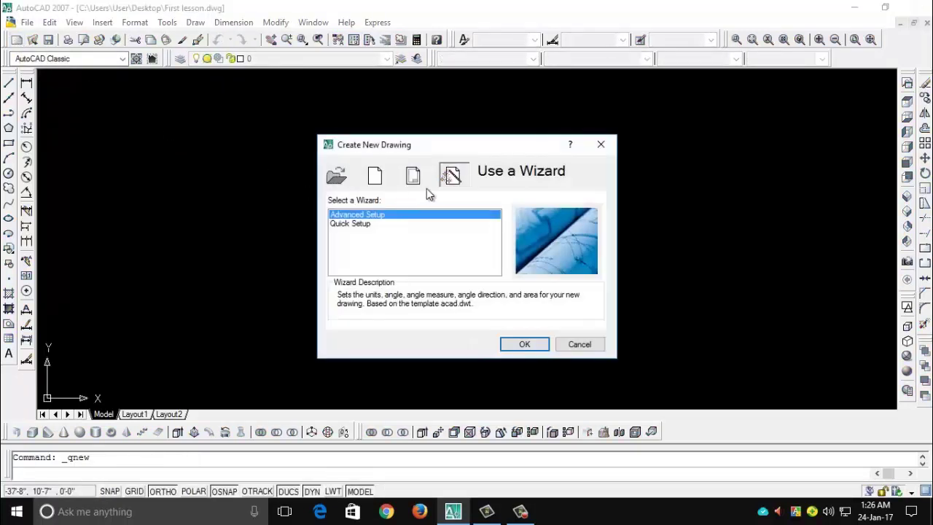
click(414, 178)
click(378, 180)
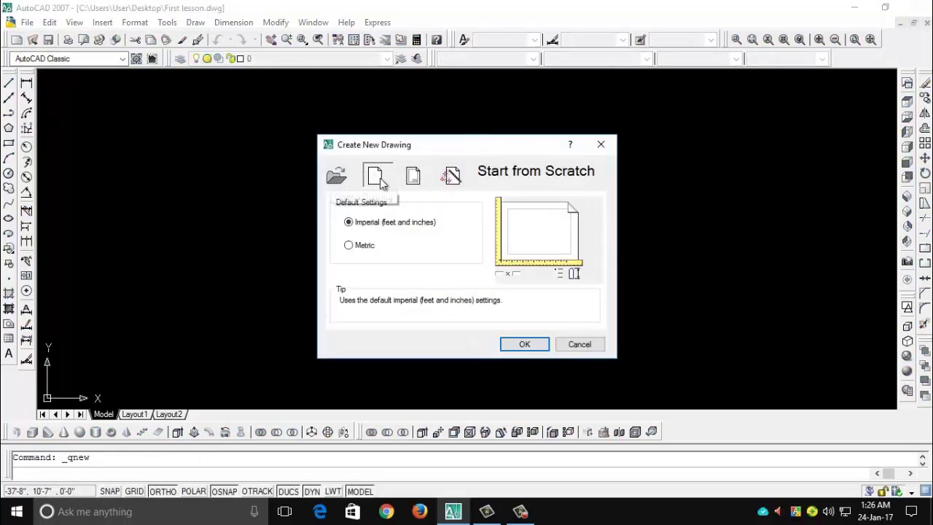
click(412, 178)
click(451, 177)
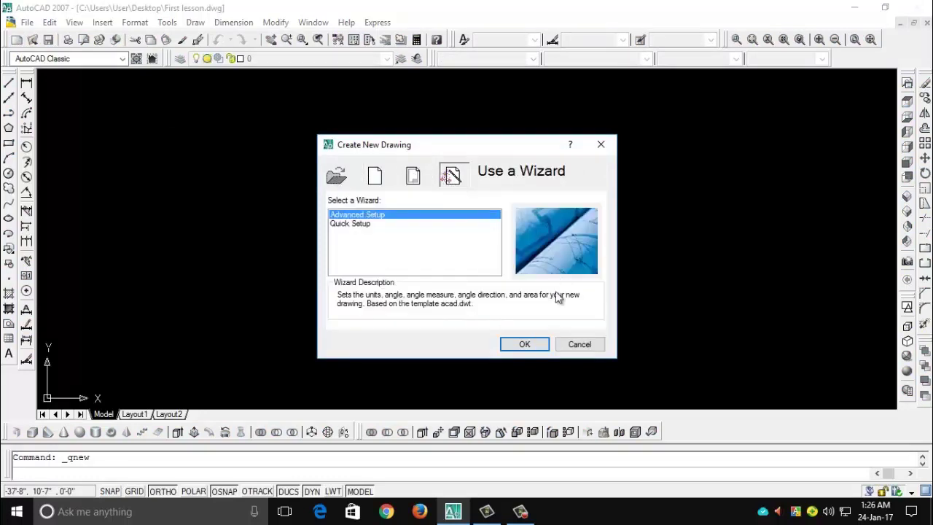
click(512, 345)
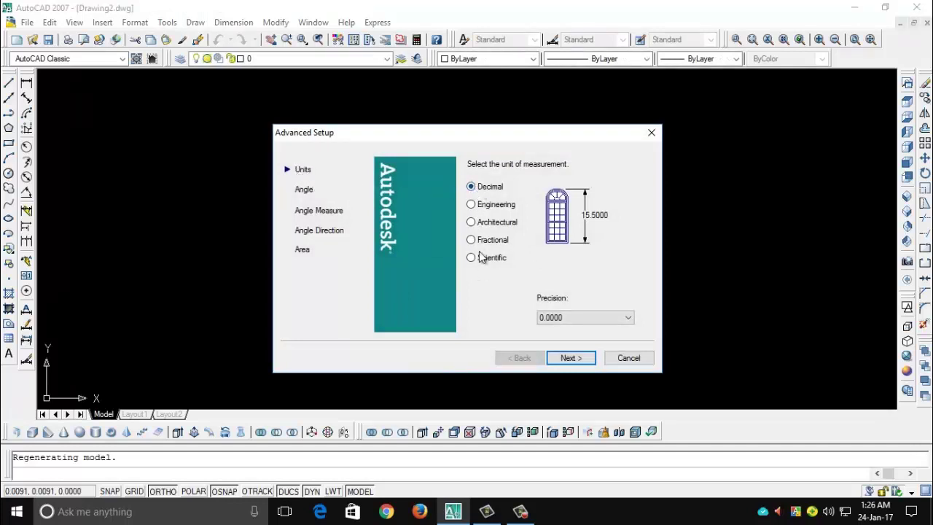
Set decimal unit precision to 0 and keep the default angle, East base and counter-clockwise settings.
click(554, 321)
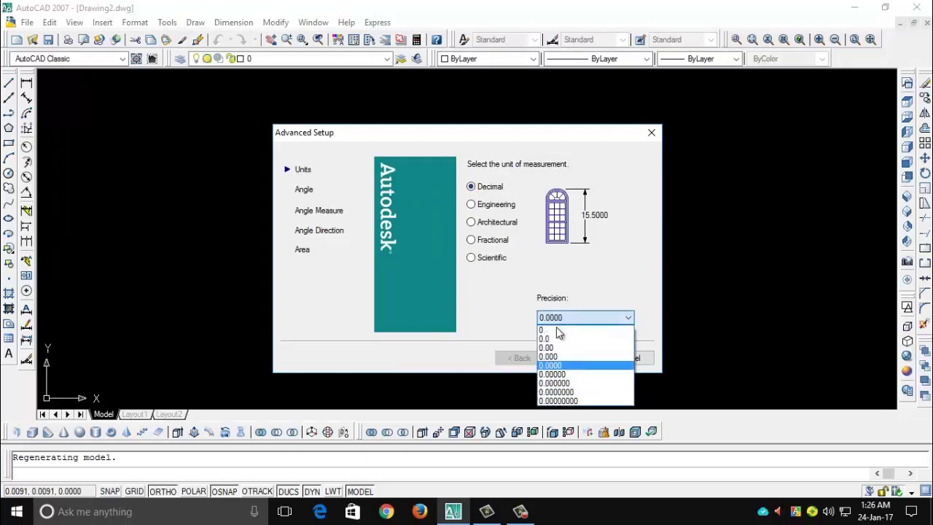
click(559, 331)
click(571, 358)
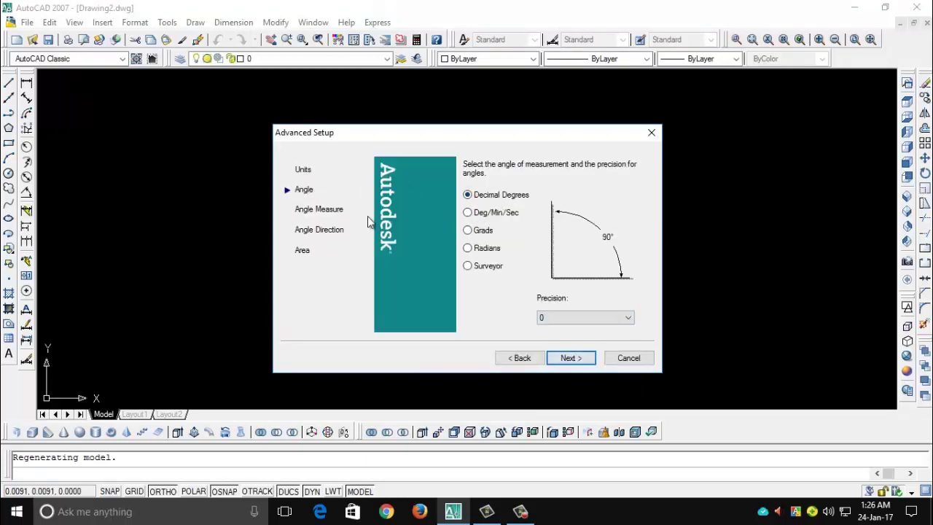
click(580, 358)
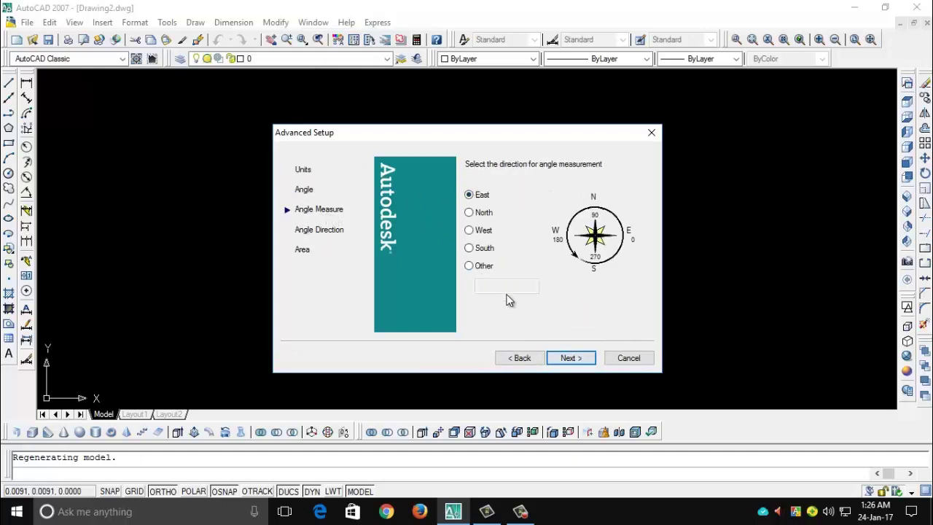
click(566, 358)
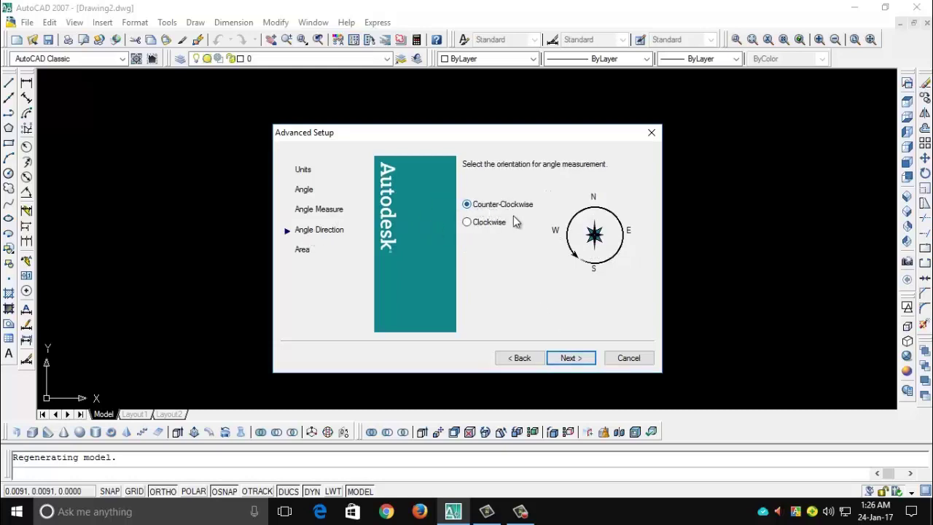
click(572, 356)
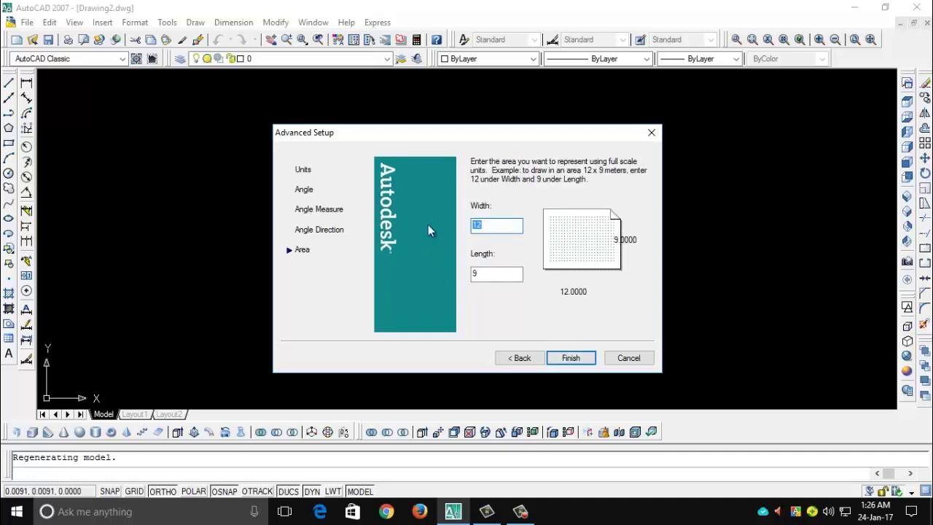
Set the drawing area to 297 wide by 210 long and finish the wizard.
text(297)
double_click(493, 280)
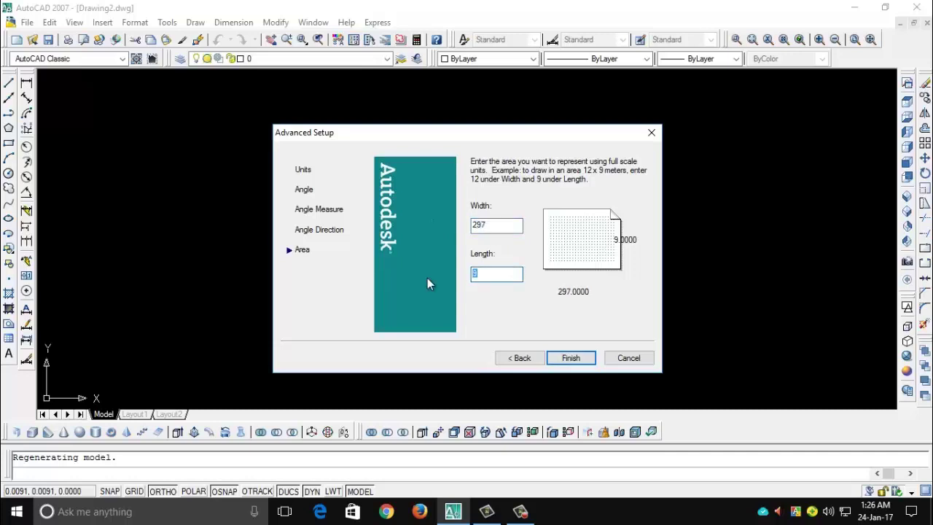
text(210)
click(567, 358)
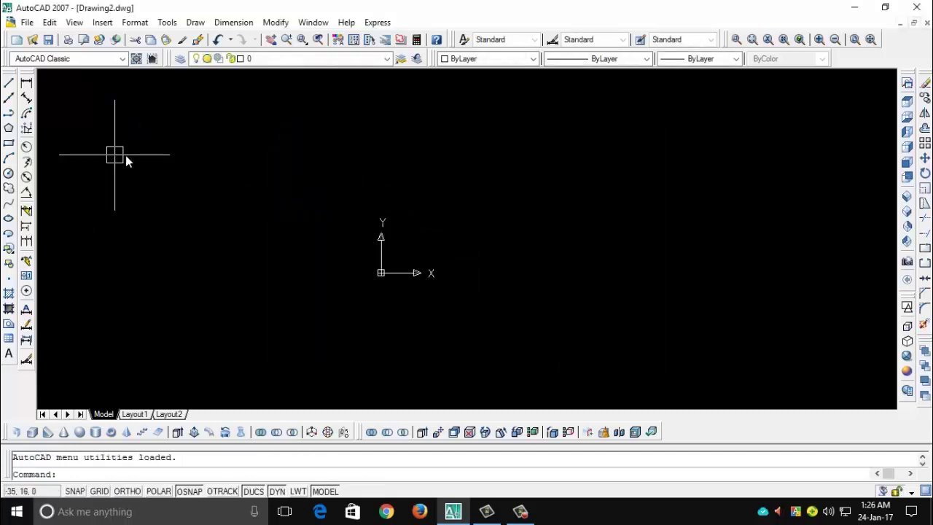
Stop the UCS icon sitting at the origin and draw a 10 by 10 square rectangle.
click(74, 22)
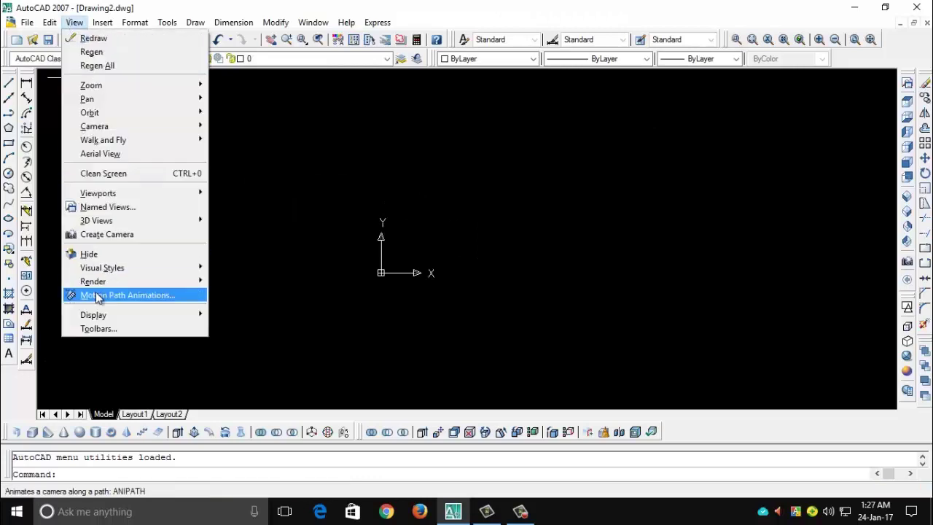
mouse_move(240, 315)
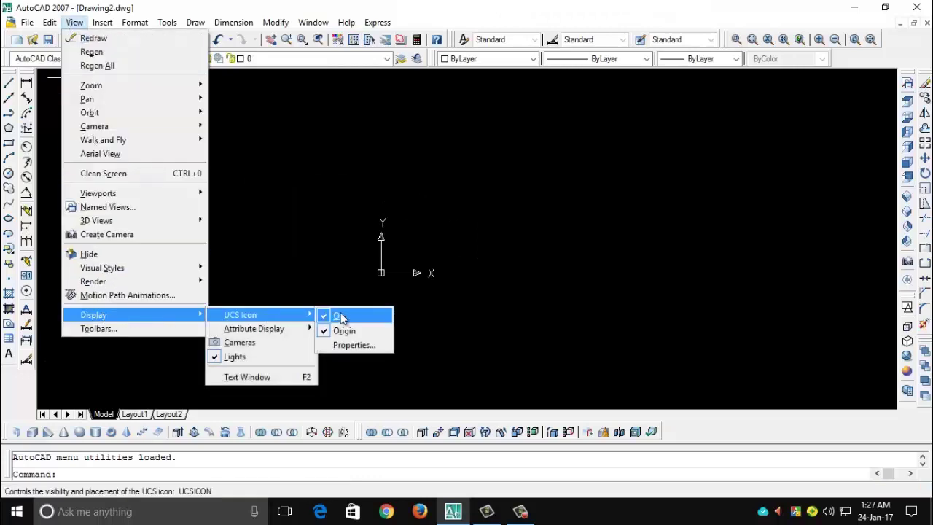
click(344, 331)
text(rec)
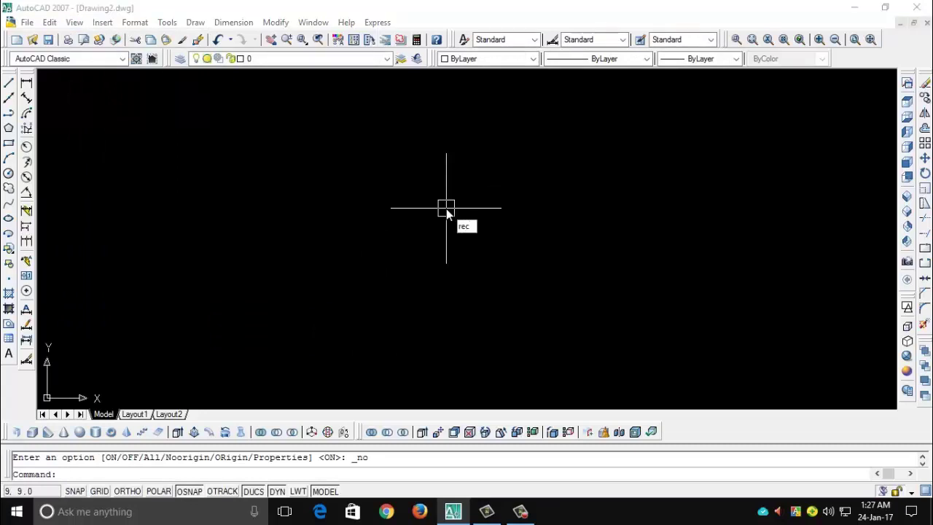
key(Return)
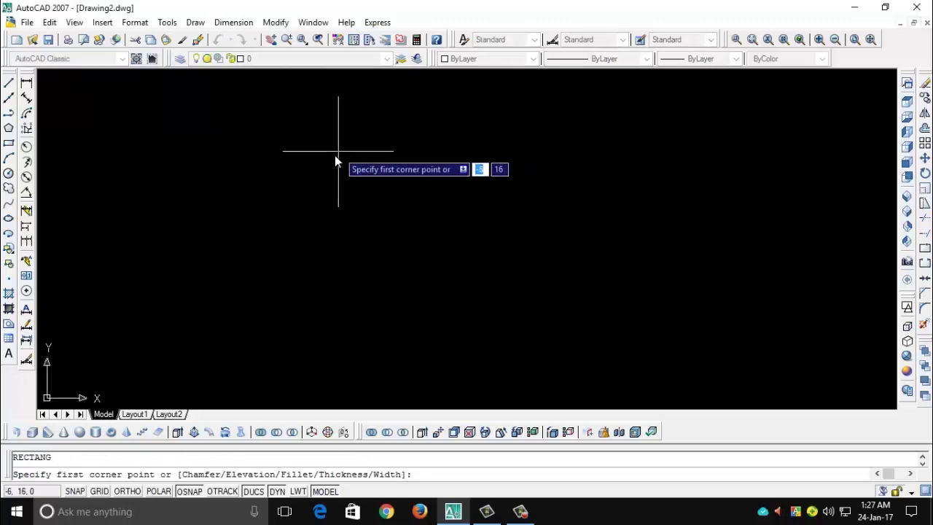
click(323, 167)
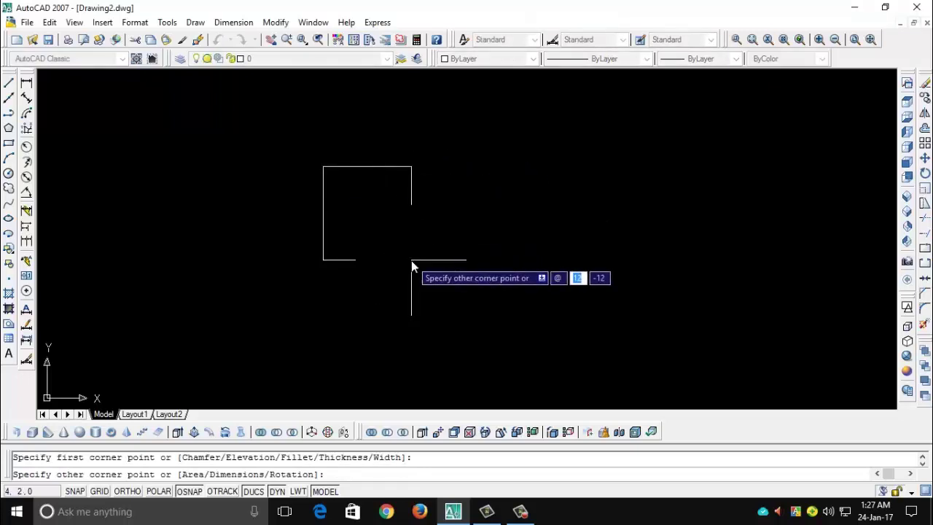
text(10)
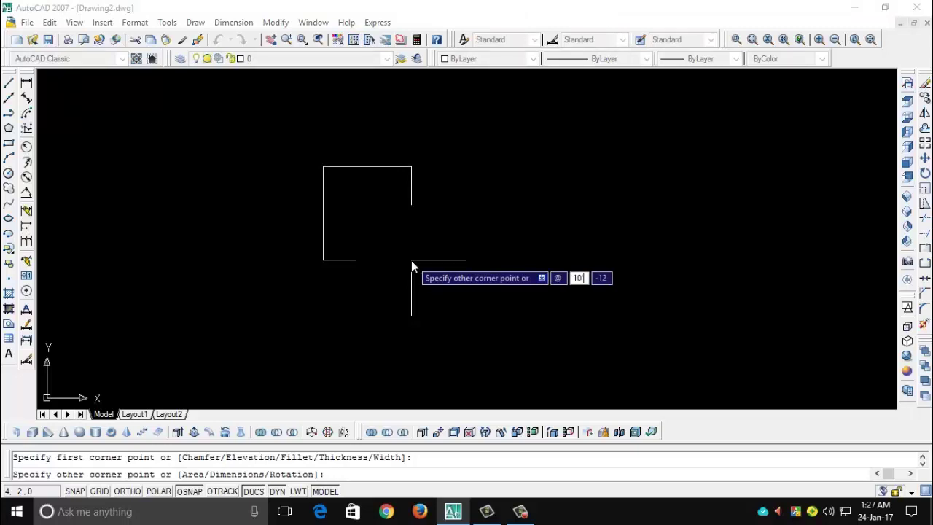
key(Tab)
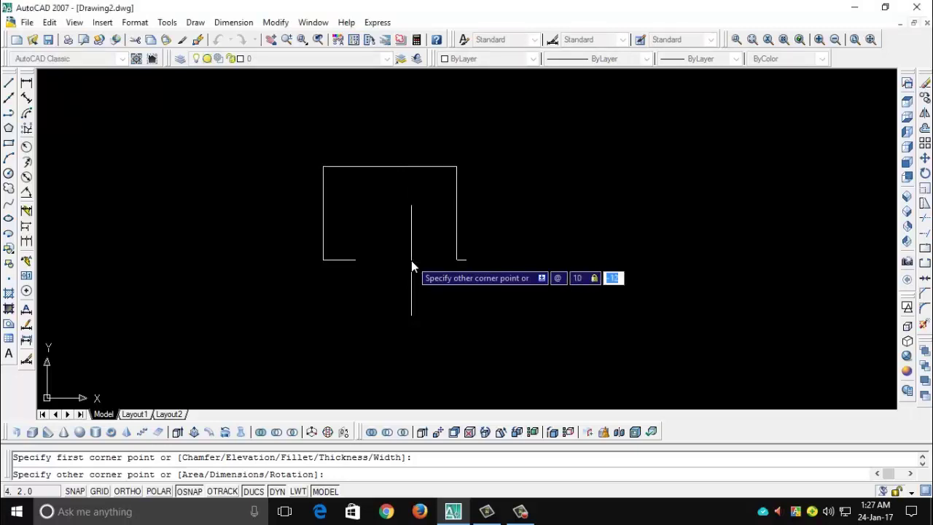
text(10)
key(Return)
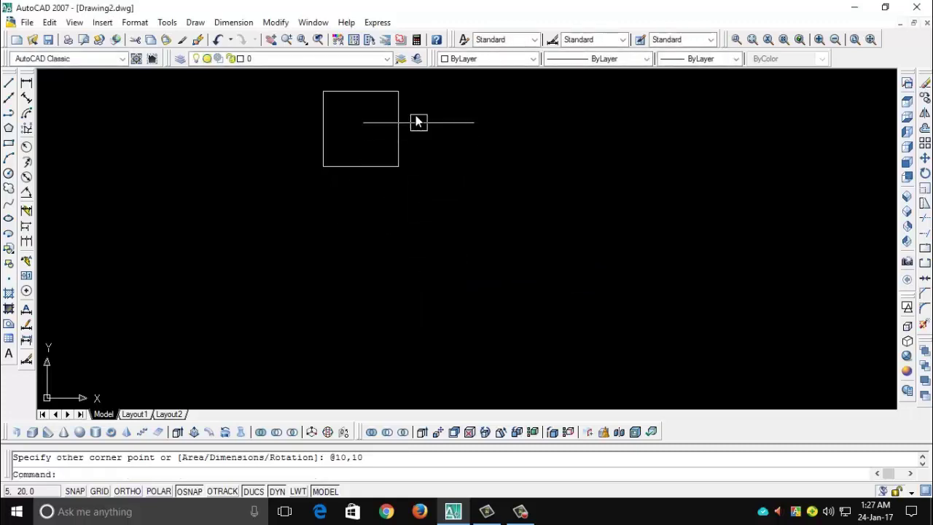
Zoom and pan so the 10 by 10 square sits large and centred in the view.
scroll(416, 122, up, 3)
mouse_move(377, 160)
middle_down()
mouse_move(362, 190)
mouse_move(433, 245)
middle_up()
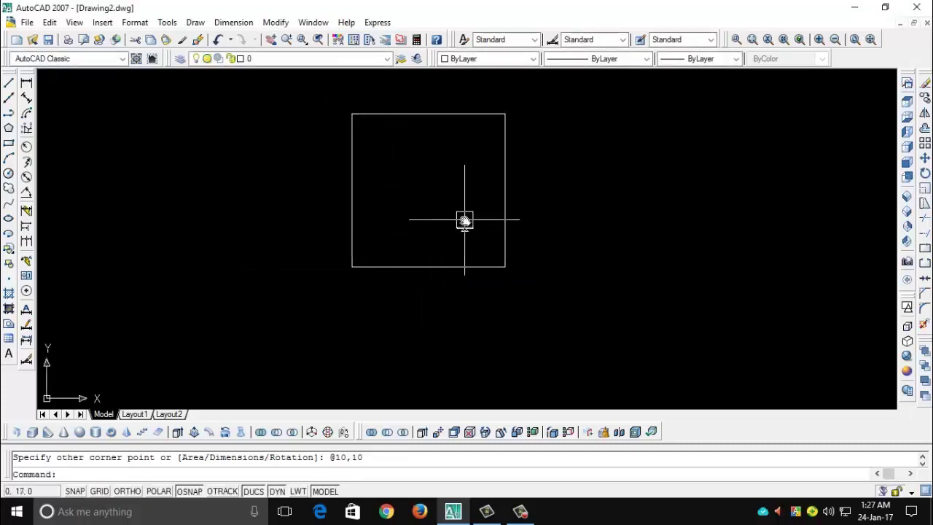
middle_click(364, 213)
scroll(229, 375, up, 5)
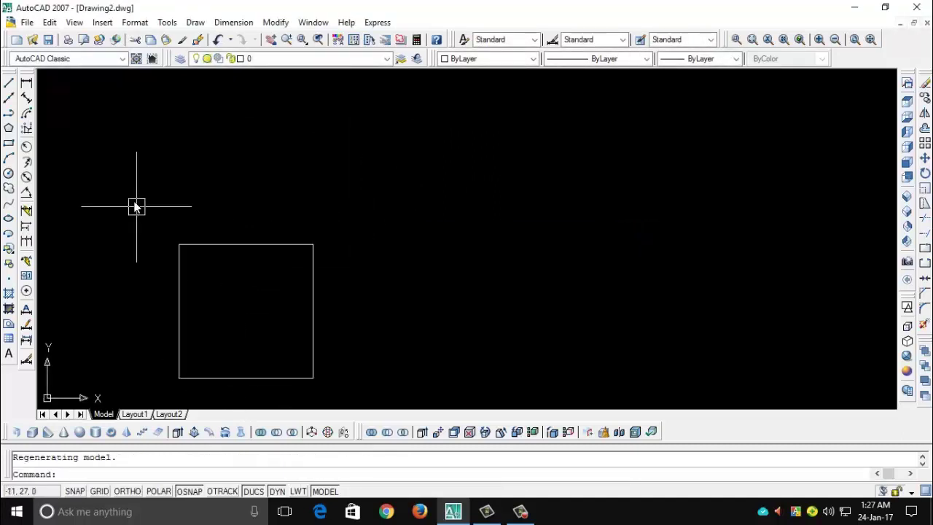
scroll(225, 280, up, 2)
middle_drag(277, 310, 398, 212)
scroll(398, 212, down, 1)
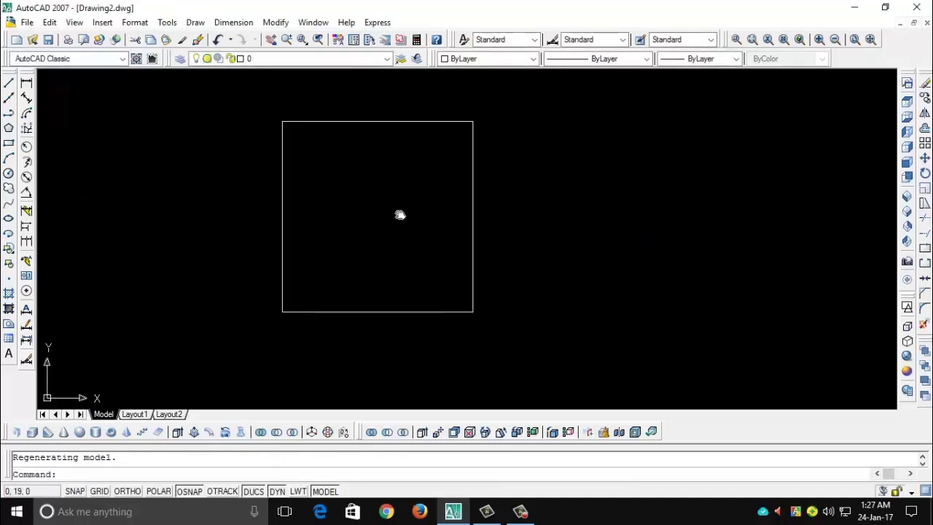
click(27, 84)
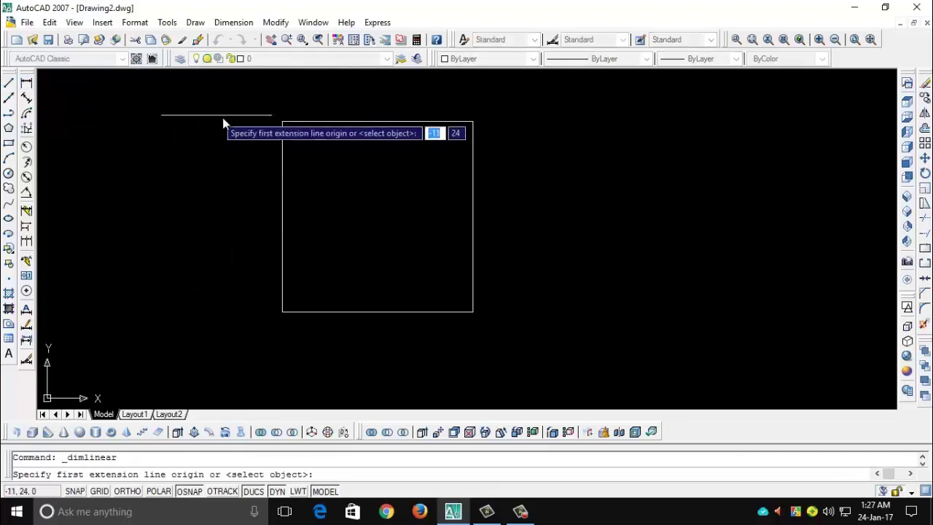
click(282, 122)
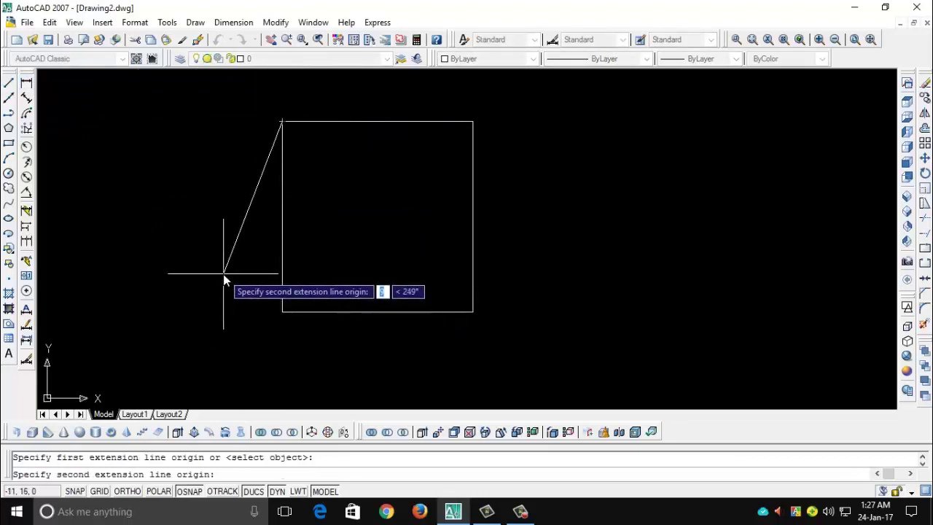
click(282, 311)
click(248, 316)
scroll(256, 233, up, 1)
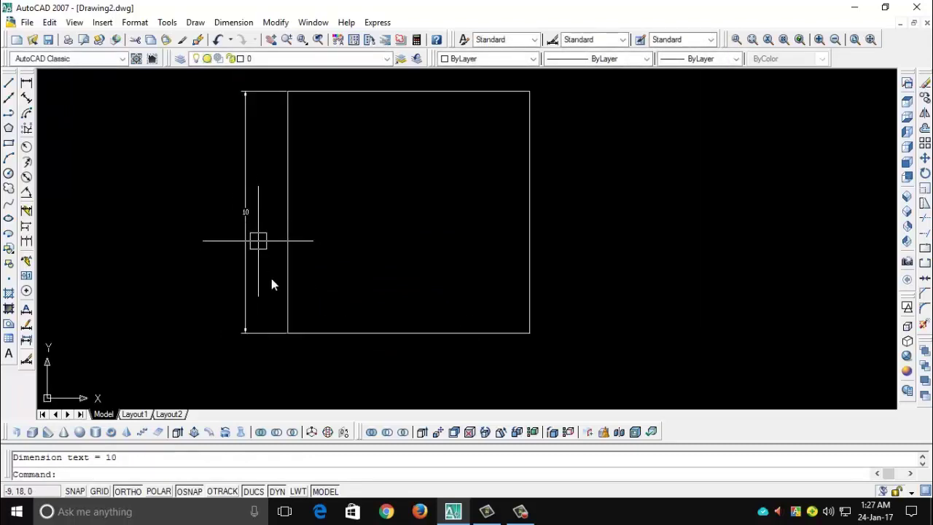
scroll(302, 348, up, 1)
key(Return)
click(282, 329)
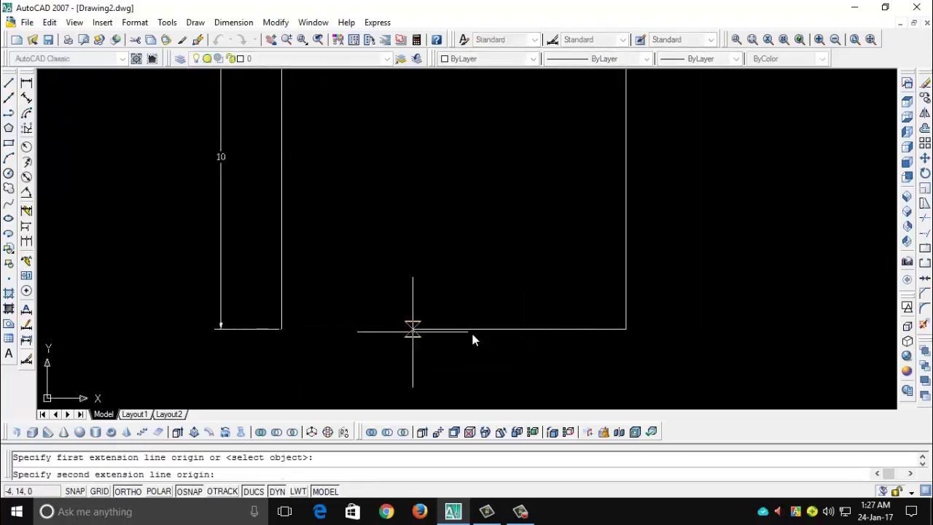
key(Escape)
key(Return)
click(281, 329)
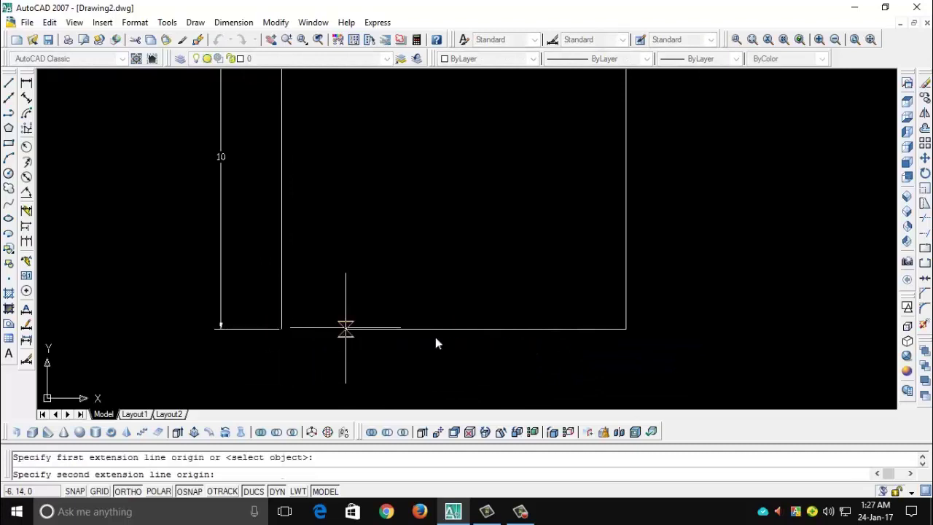
click(627, 330)
click(625, 367)
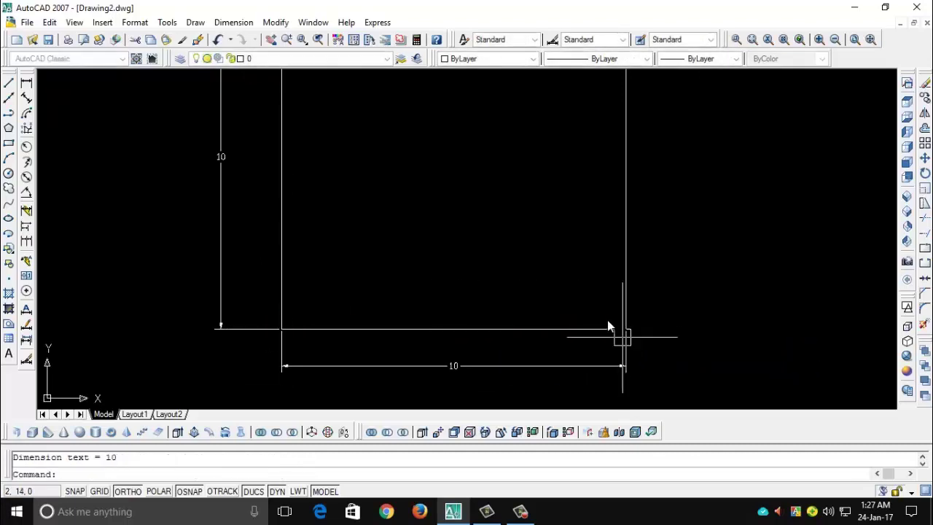
scroll(543, 291, down, 5)
scroll(543, 291, up, 3)
scroll(537, 285, up, 2)
mouse_move(506, 285)
middle_down()
mouse_move(457, 279)
mouse_move(445, 297)
middle_up()
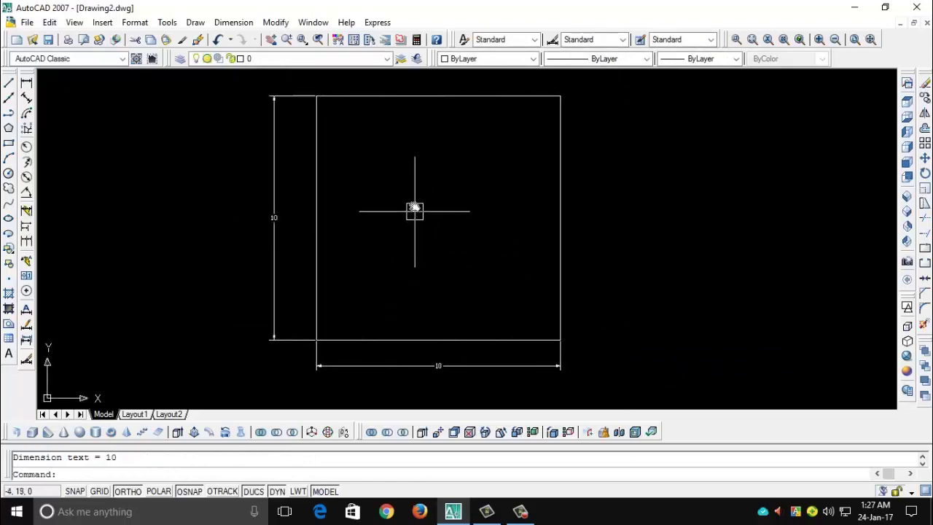
scroll(414, 241, down, 2)
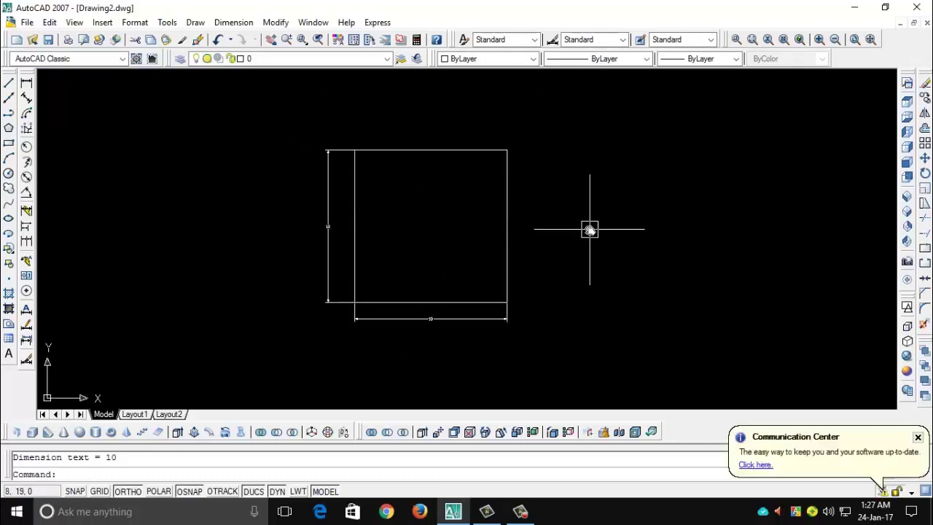
middle_drag(589, 229, 525, 231)
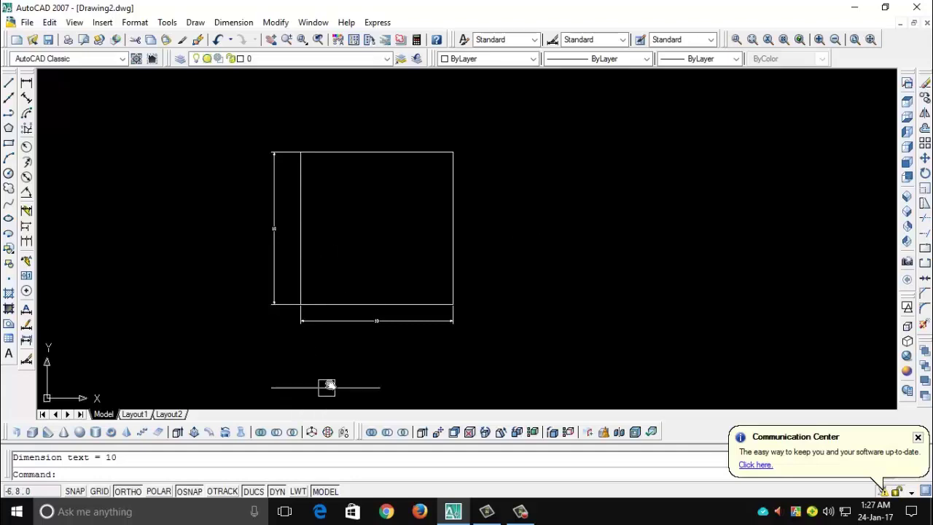
scroll(327, 387, up, 3)
scroll(367, 354, down, 2)
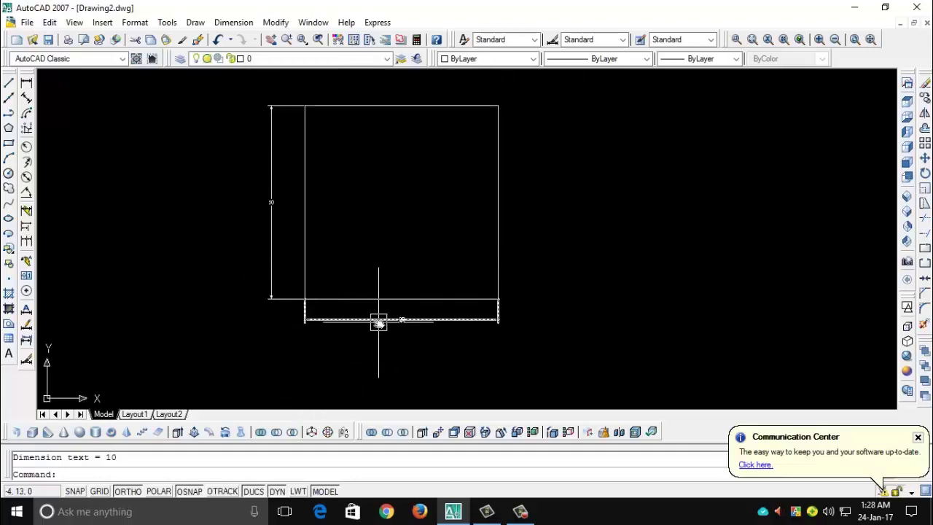
click(378, 319)
click(277, 222)
Delete both dimensions and override the Standard dimension style with text height 3.
key(Delete)
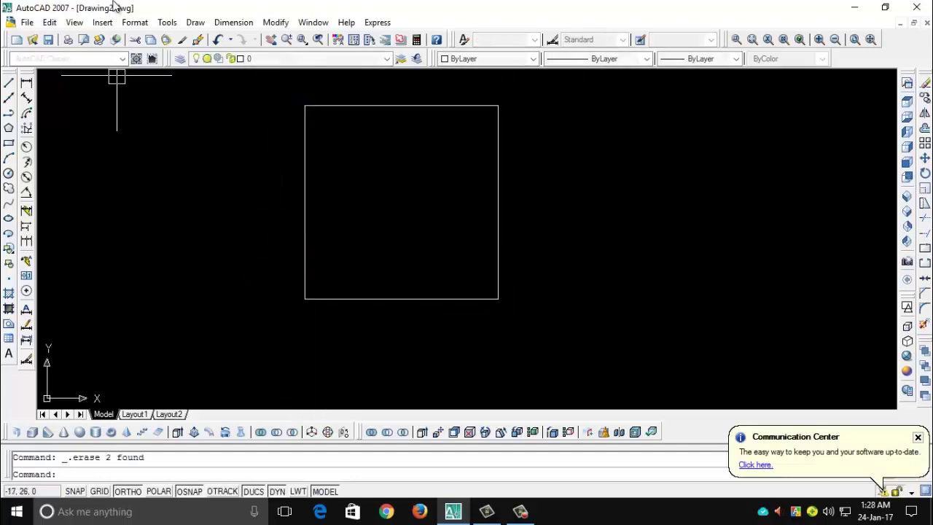
click(135, 22)
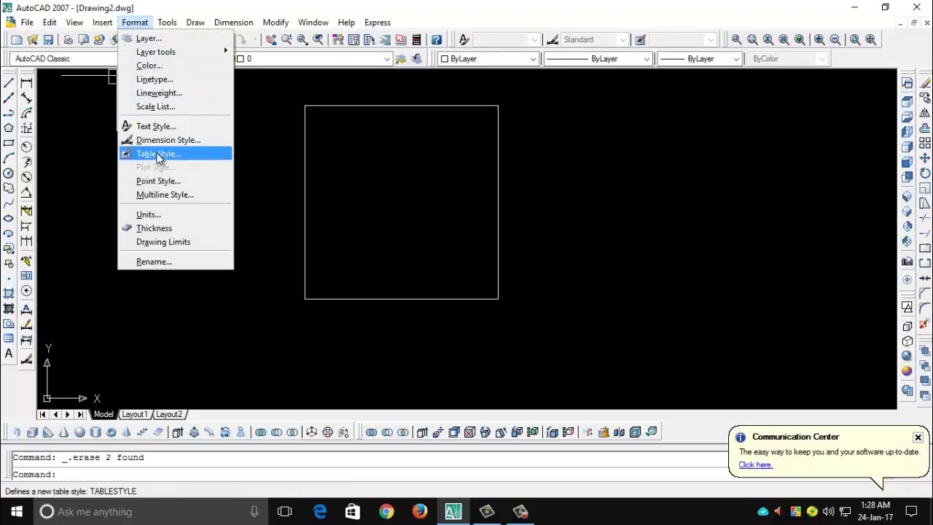
click(175, 140)
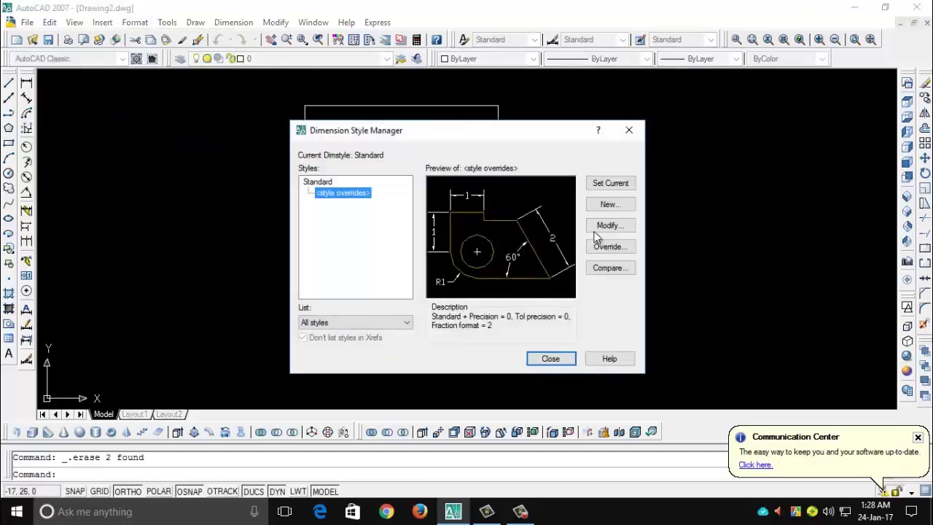
click(608, 246)
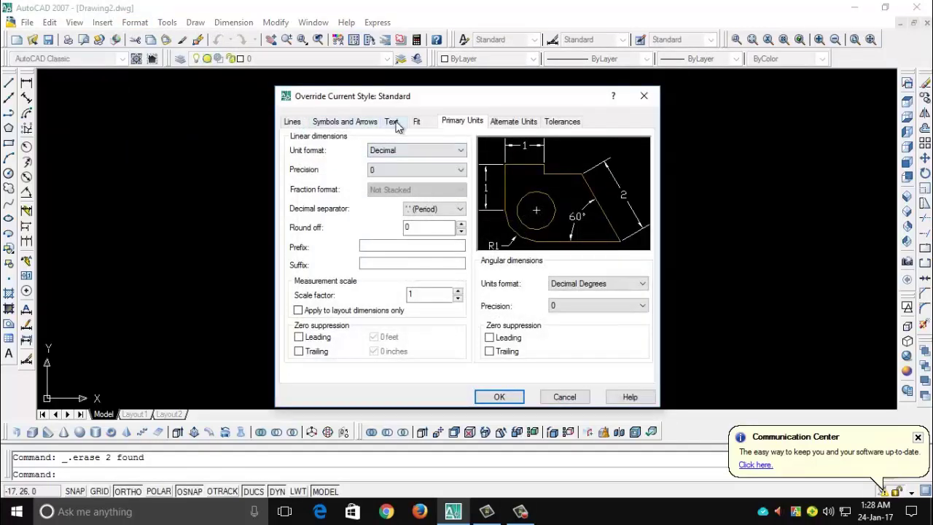
click(391, 122)
double_click(437, 223)
text(3)
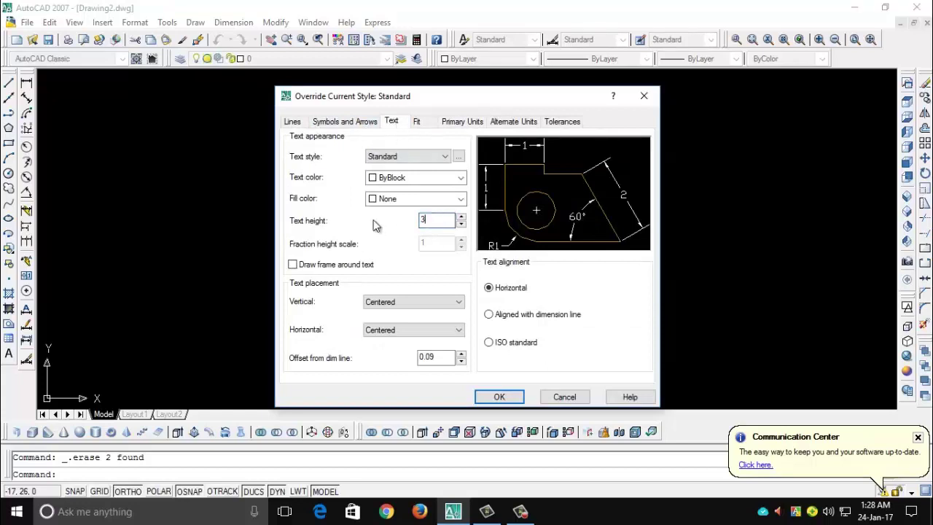
click(502, 397)
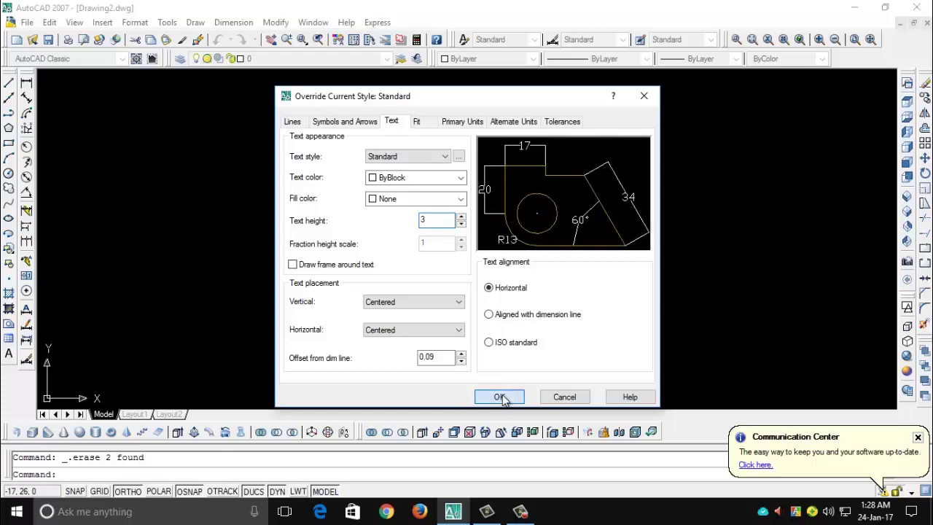
click(551, 358)
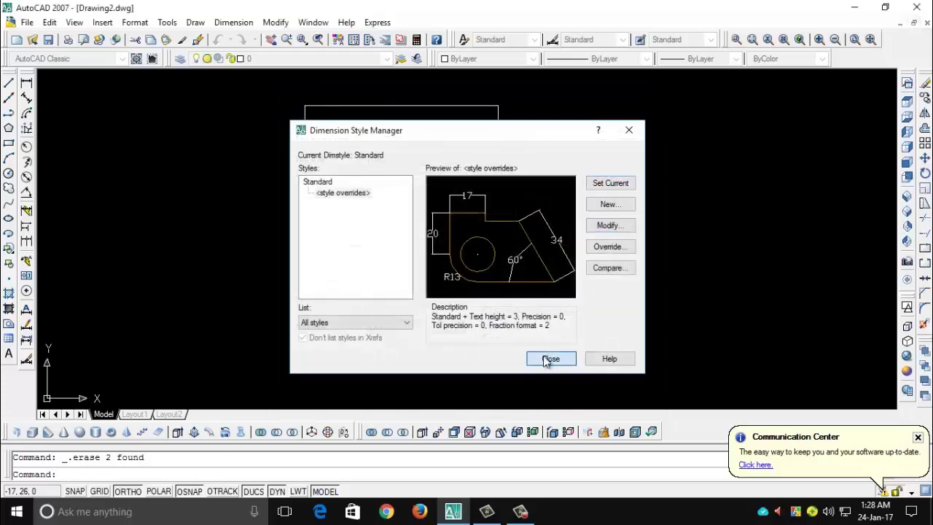
click(26, 85)
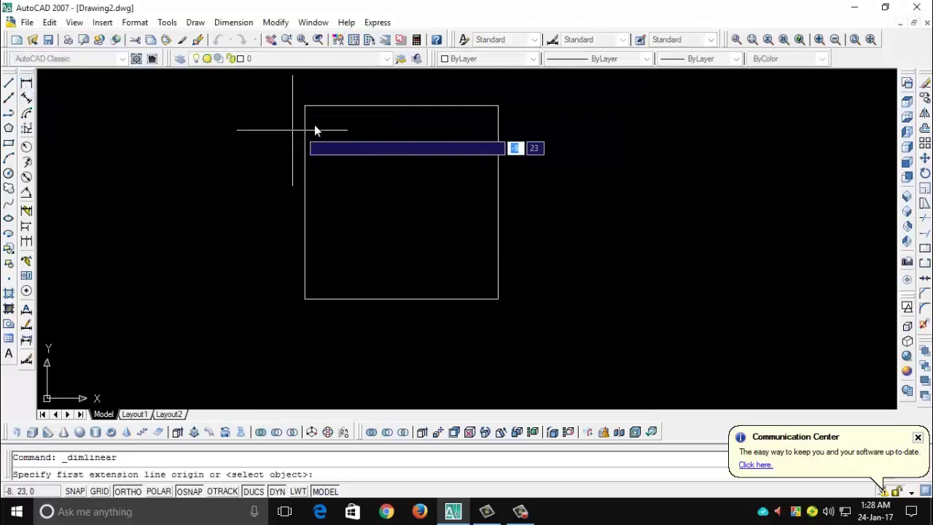
click(305, 106)
click(305, 299)
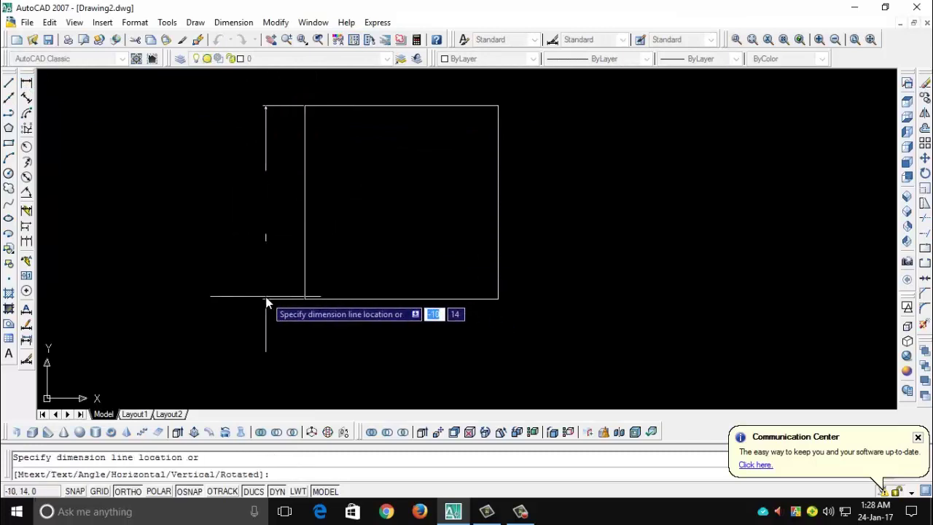
click(266, 286)
middle_drag(323, 225, 325, 264)
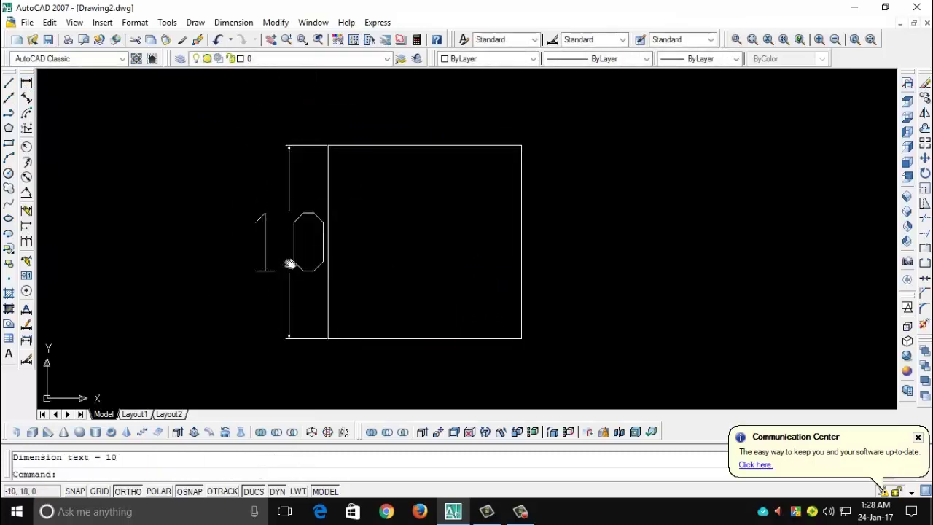
click(290, 262)
key(Delete)
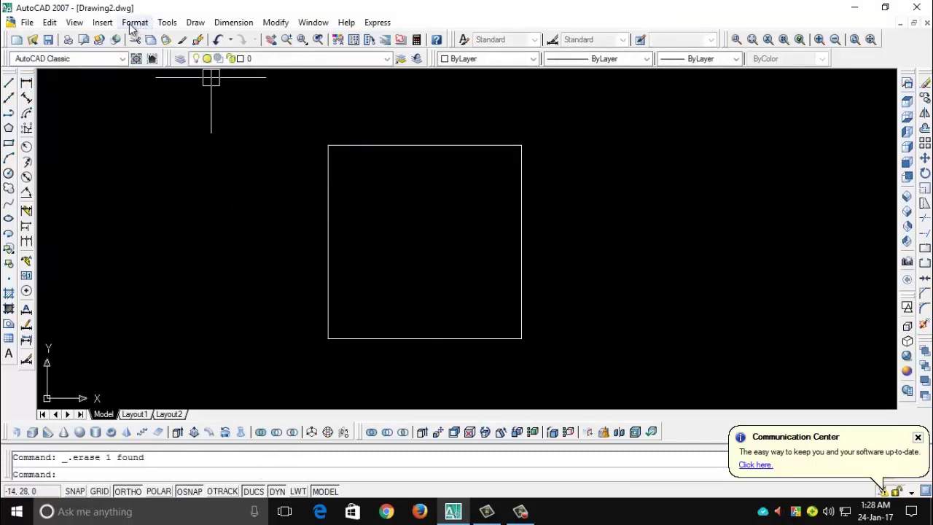
click(135, 21)
Change the Standard style override's Text height from 3 to 1.
click(167, 141)
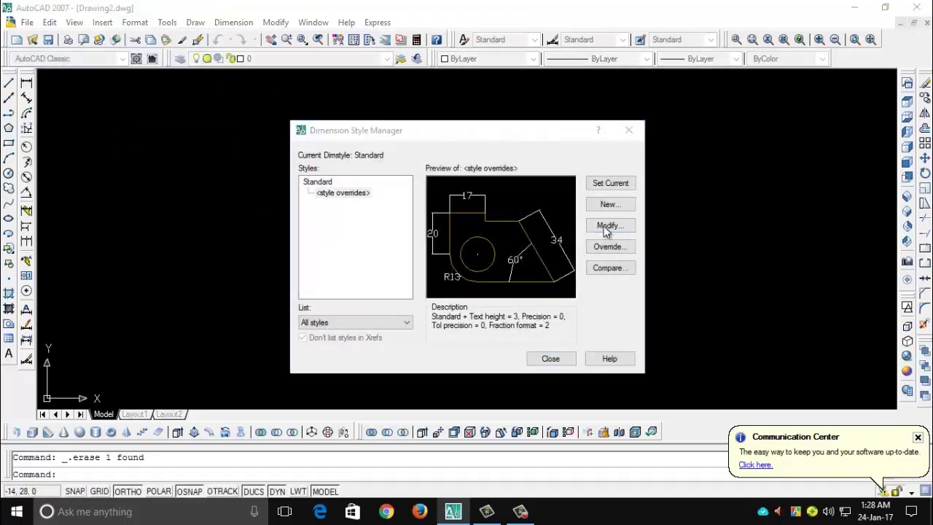
click(604, 226)
double_click(421, 221)
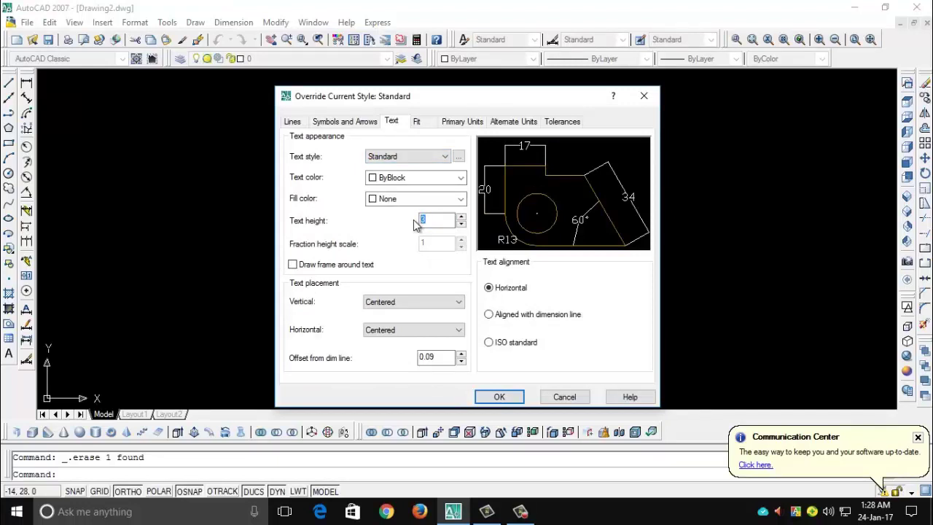
click(499, 397)
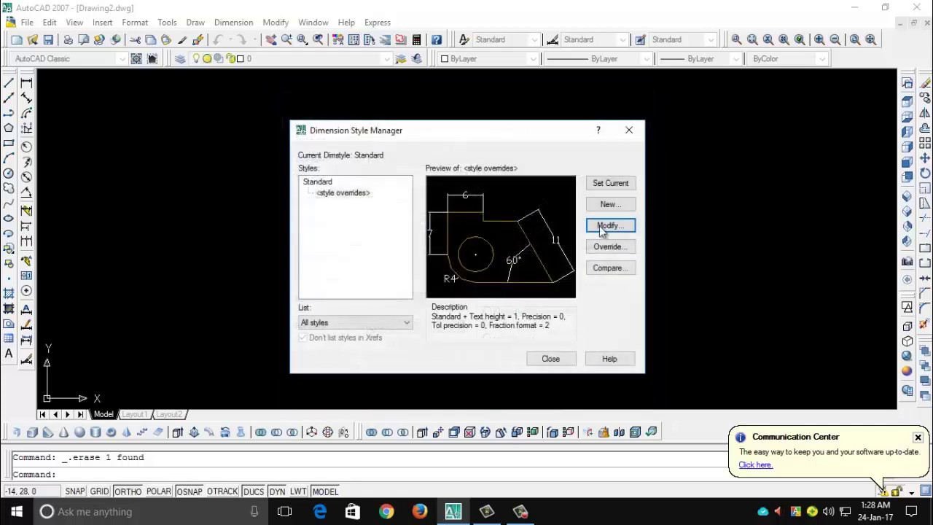
Close the Dimension Style Manager and dimension the square's top edge as 10.
click(551, 359)
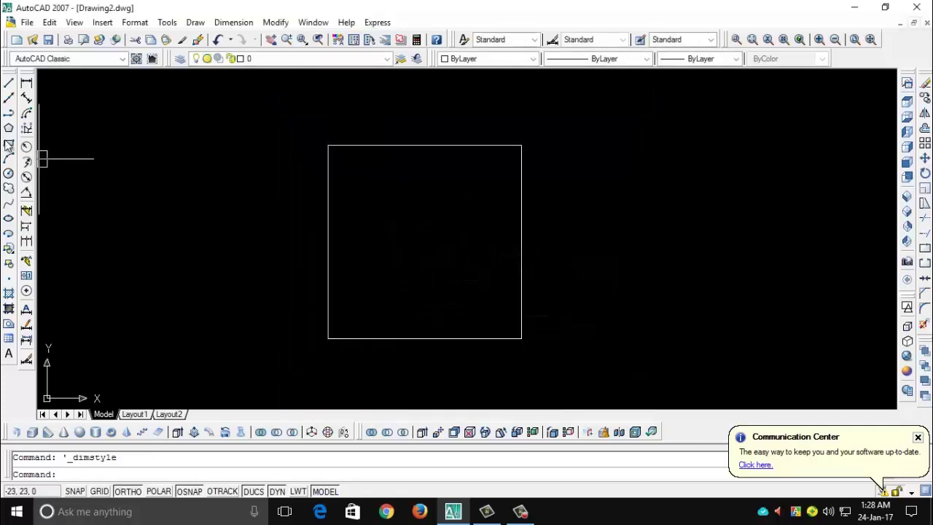
click(27, 83)
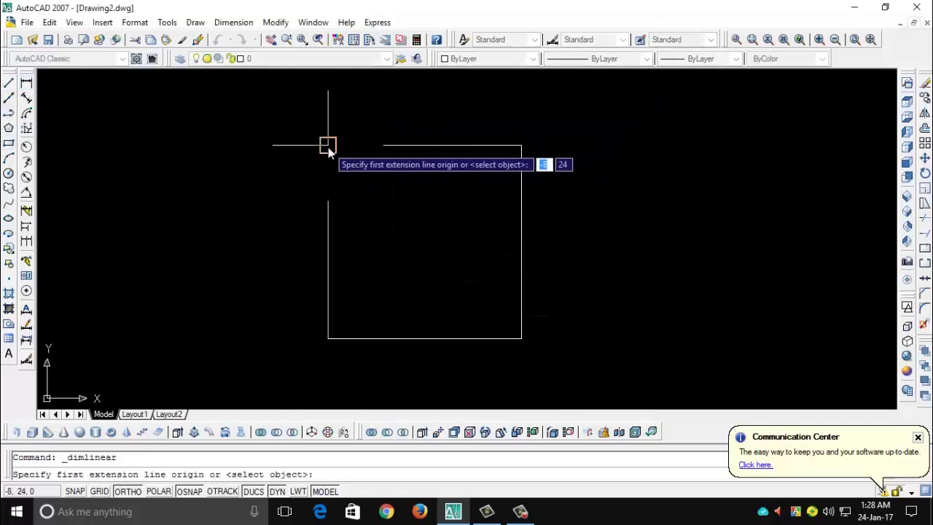
click(329, 146)
click(521, 146)
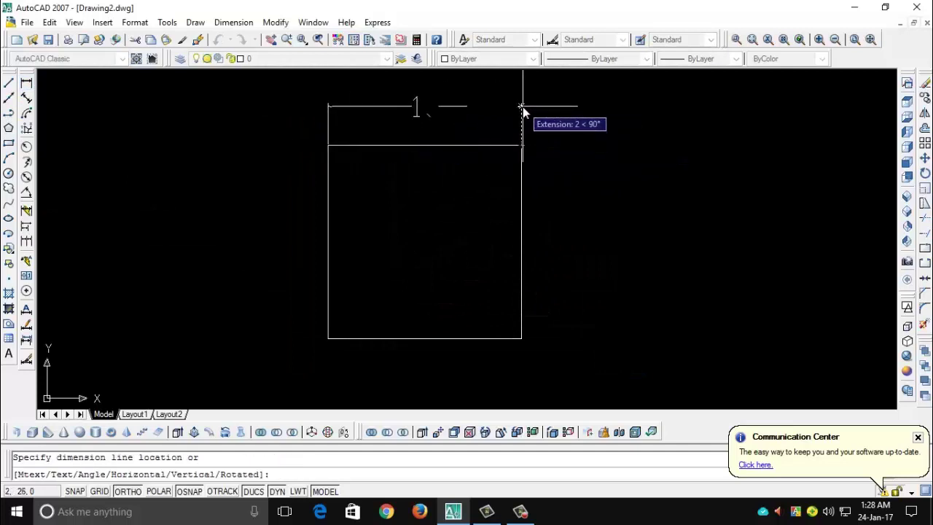
click(523, 108)
Add the vertical 10 dimension left of the square and dismiss the Communication Center balloon.
key(Return)
click(328, 145)
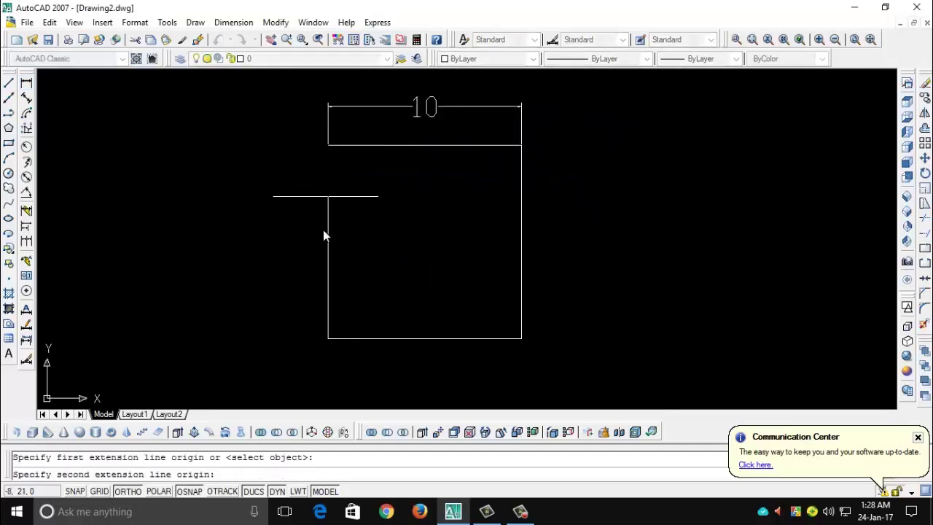
click(328, 338)
click(289, 331)
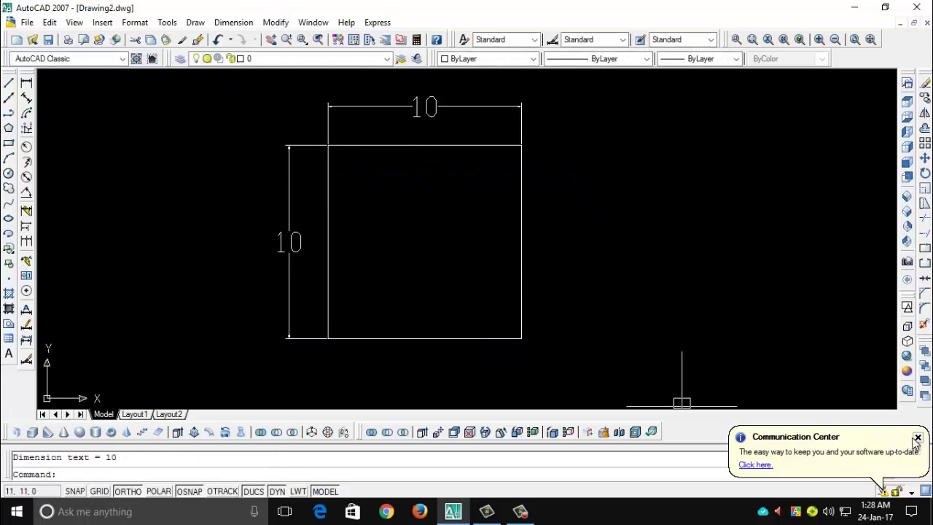
middle_drag(544, 250, 485, 267)
scroll(485, 267, down, 2)
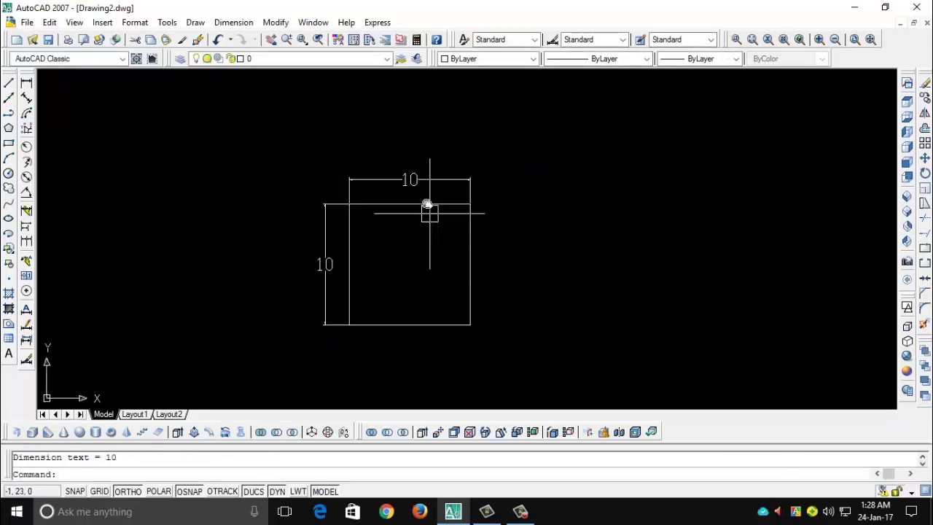
Change the square's colour to Green from the Properties toolbar.
click(417, 204)
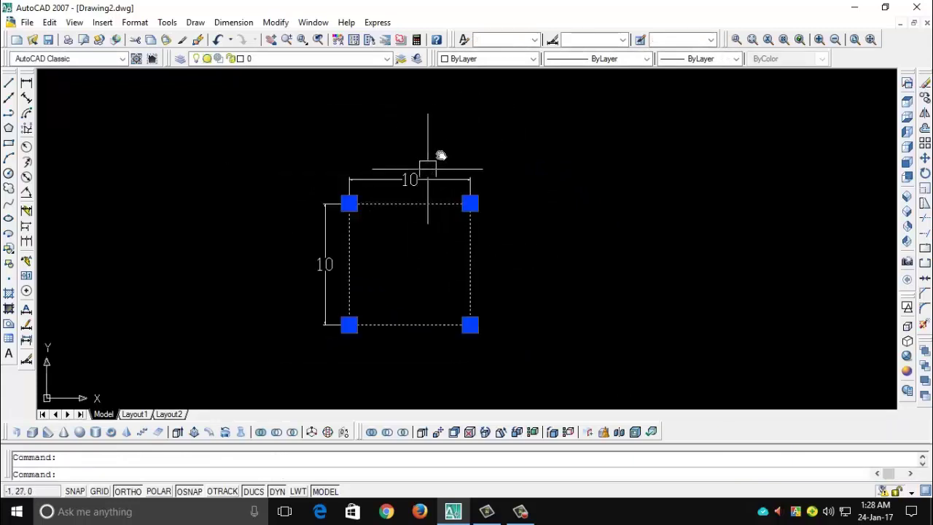
click(487, 59)
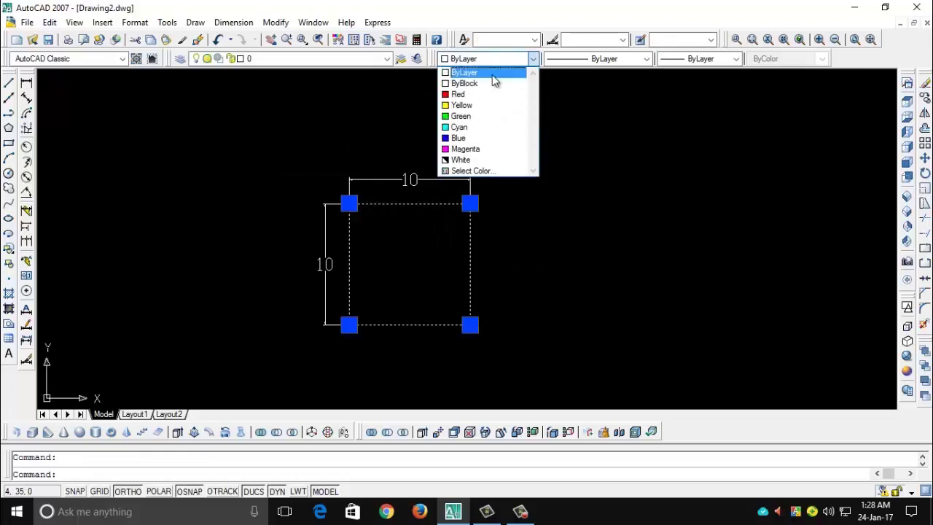
click(466, 116)
key(Escape)
Pan and zoom to recentre the green dimensioned square in the view.
mouse_move(614, 267)
middle_down()
mouse_move(500, 287)
mouse_move(371, 284)
middle_up()
scroll(372, 283, up, 2)
middle_drag(475, 283, 459, 273)
scroll(459, 273, down, 2)
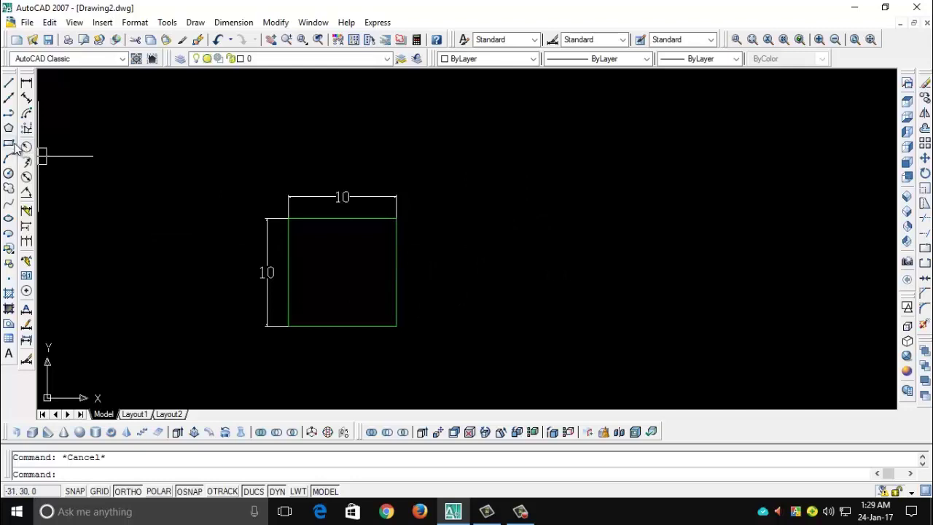
scroll(304, 263, up, 2)
scroll(475, 267, down, 2)
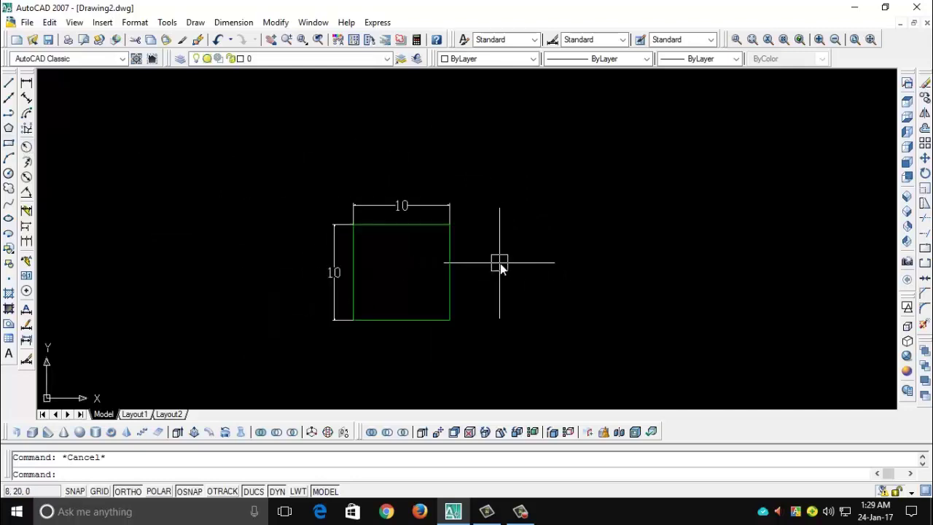
scroll(501, 270, up, 2)
middle_drag(501, 271, 481, 268)
scroll(419, 204, down, 1)
scroll(416, 215, up, 1)
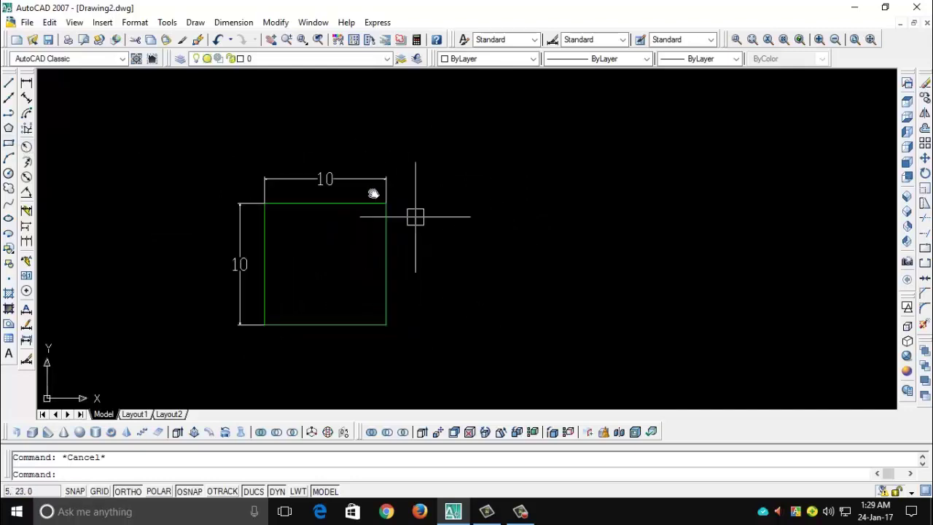
click(140, 26)
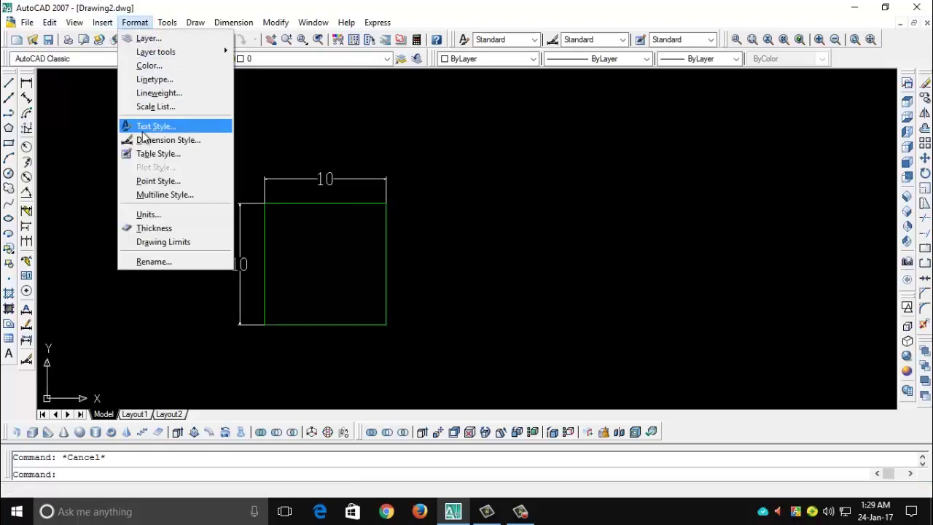
Set the length type to Architectural in Drawing Units, keeping Inches as insertion scale.
click(152, 214)
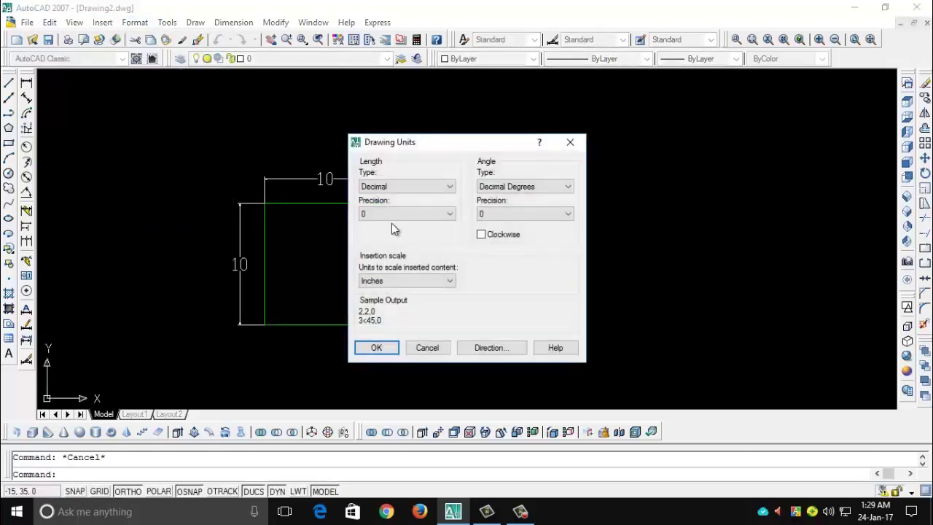
click(399, 184)
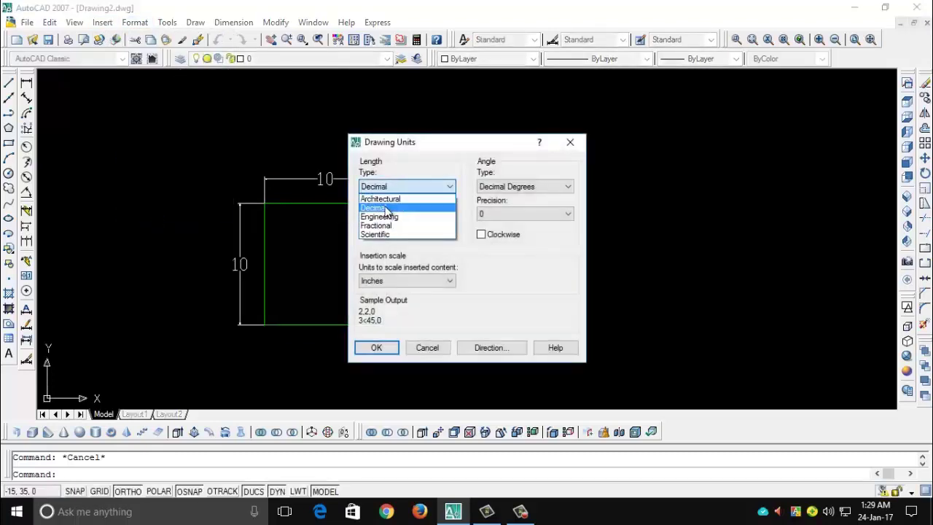
click(385, 200)
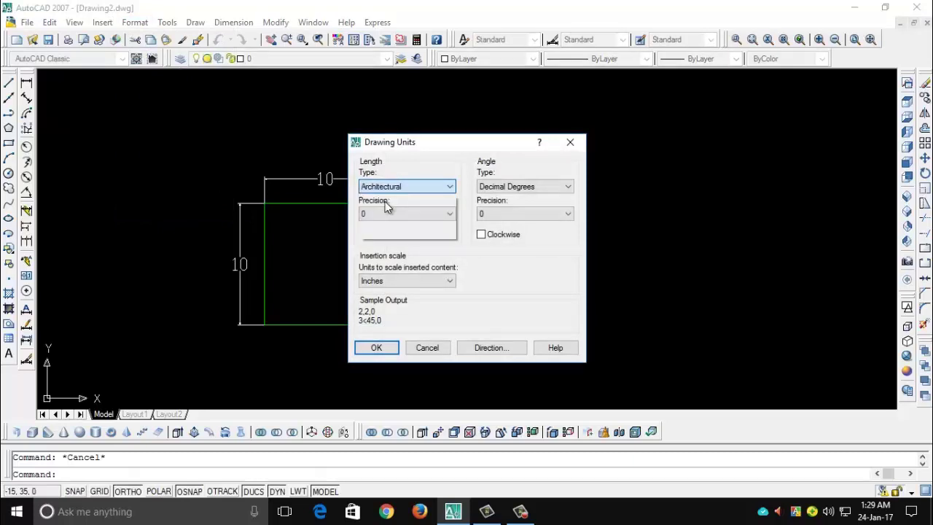
click(413, 282)
click(412, 305)
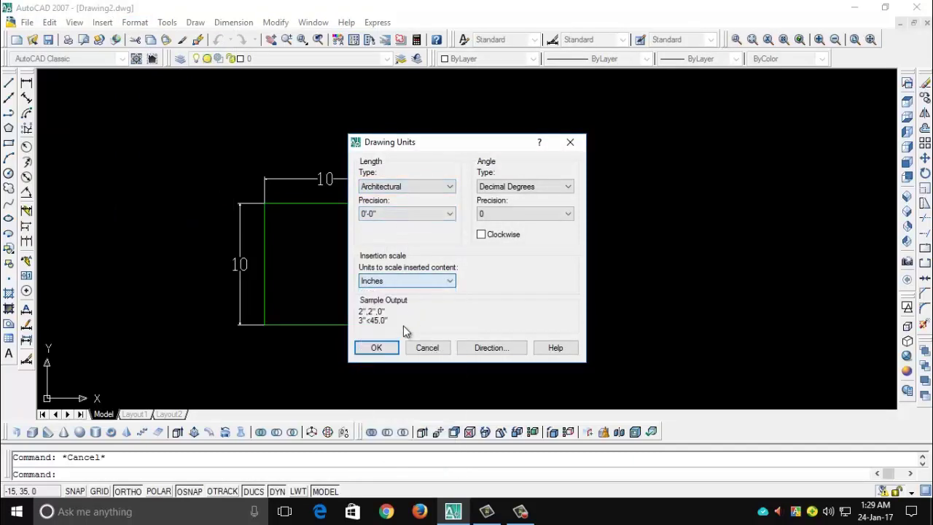
click(376, 347)
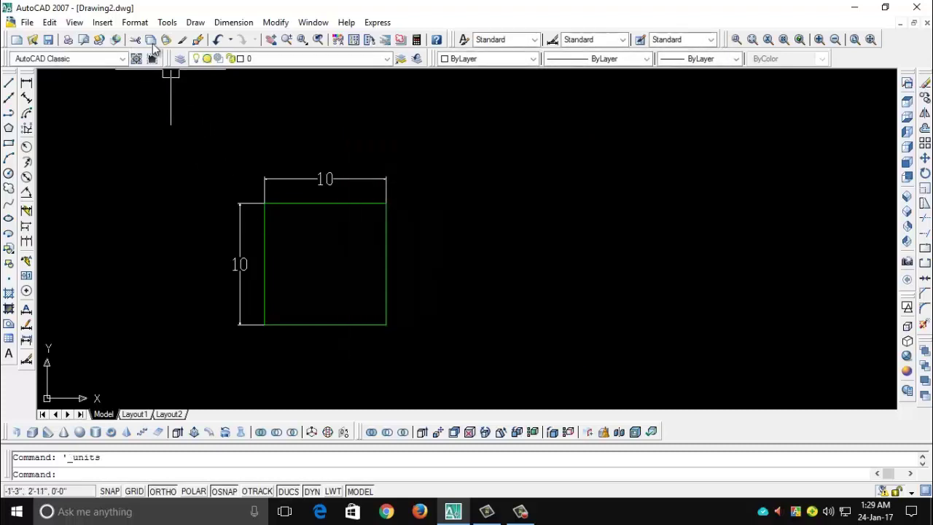
click(135, 22)
Open an override of the Standard dimension style, leaving the dimension line colour ByBlock.
click(154, 142)
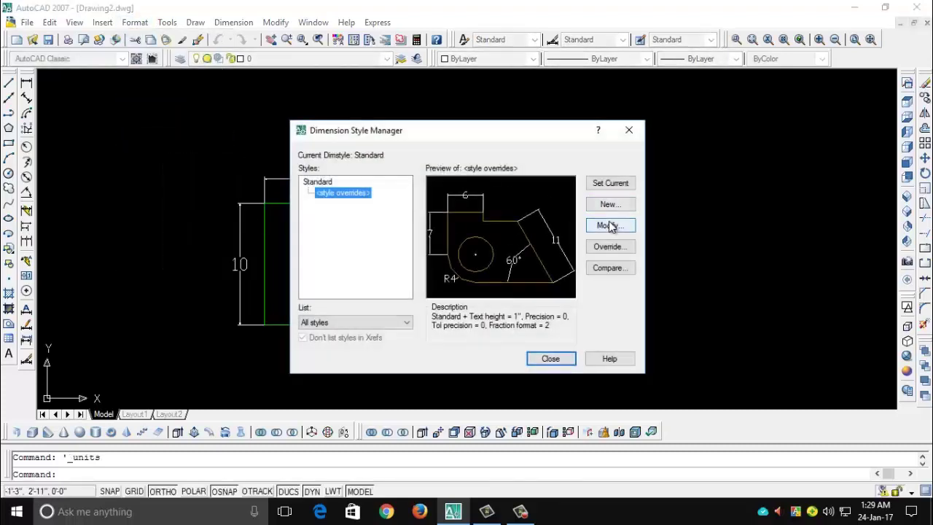
click(609, 226)
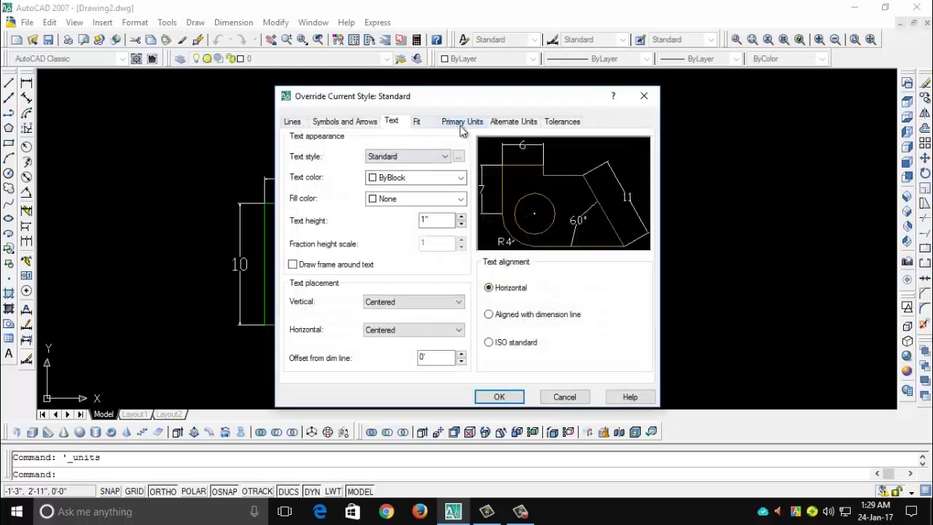
click(291, 122)
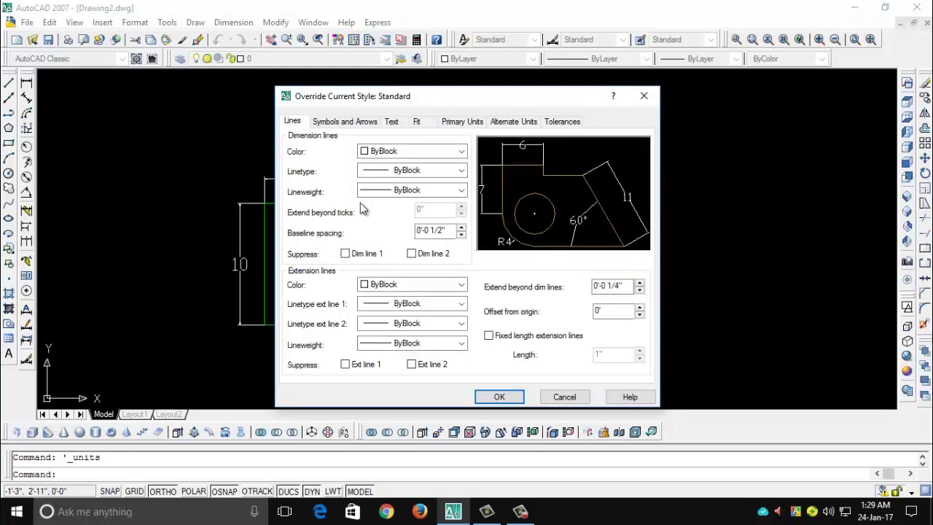
click(423, 153)
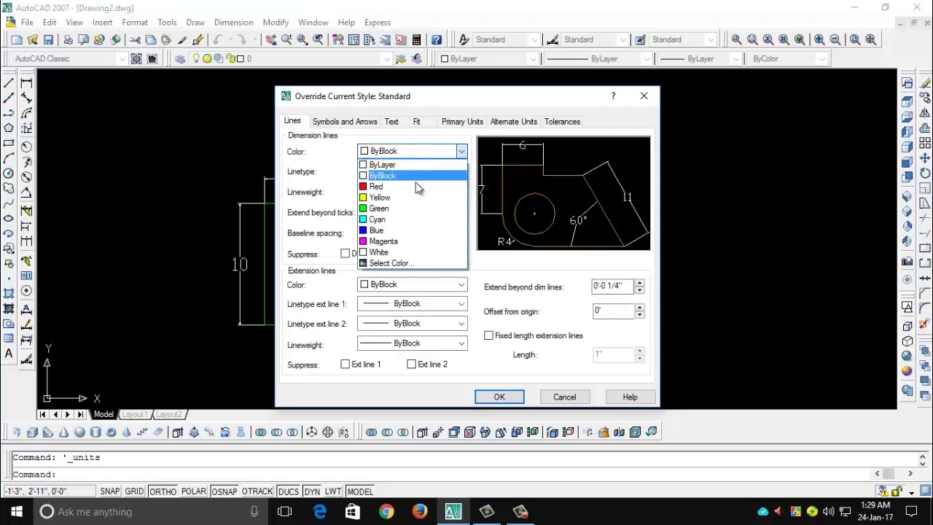
click(463, 152)
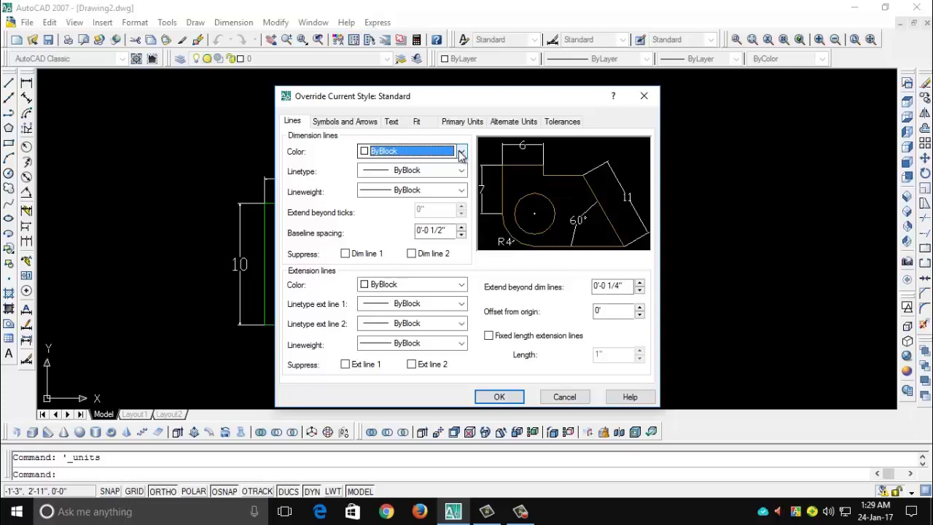
click(462, 153)
click(462, 153)
Keep Closed filled for both arrowheads and clear the arrow size value.
click(345, 122)
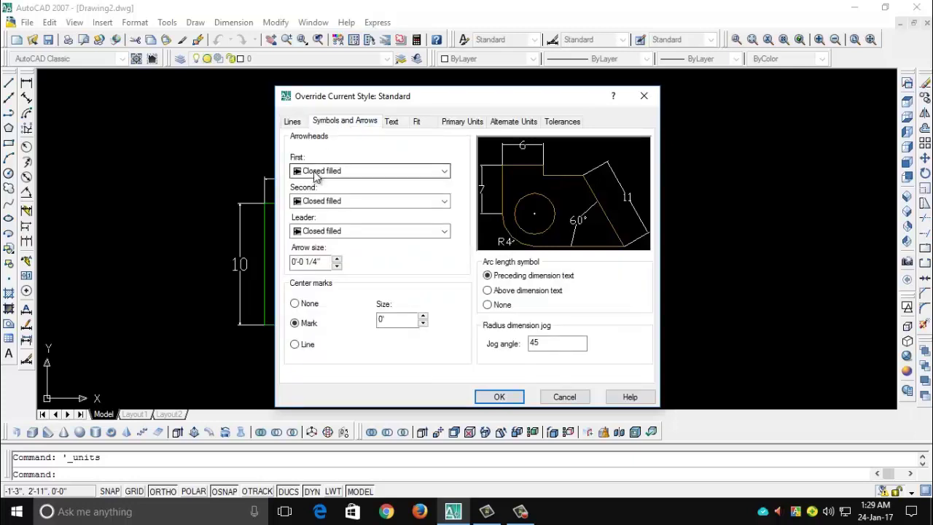
click(519, 511)
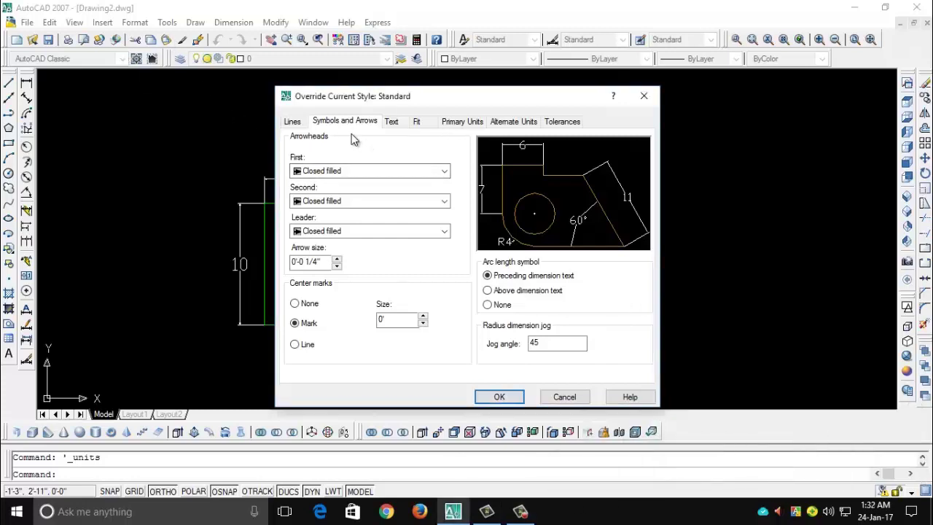
click(322, 172)
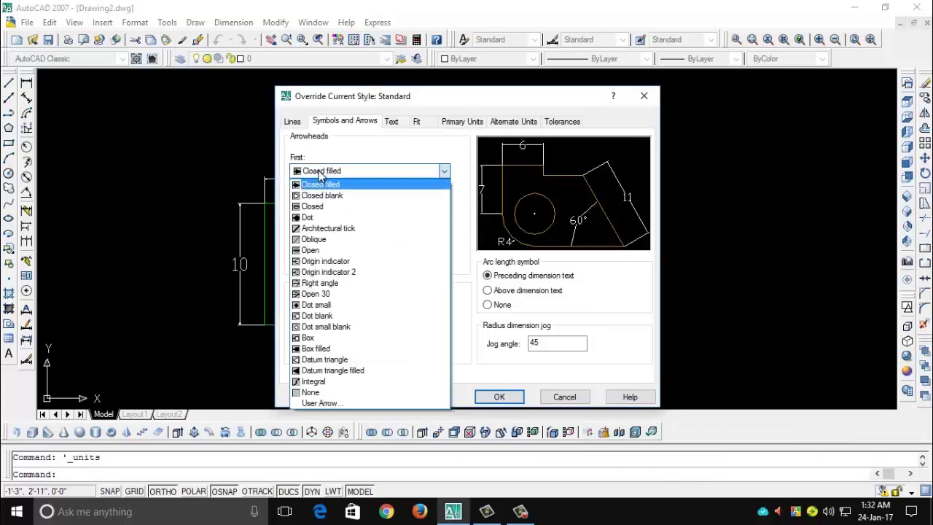
click(429, 172)
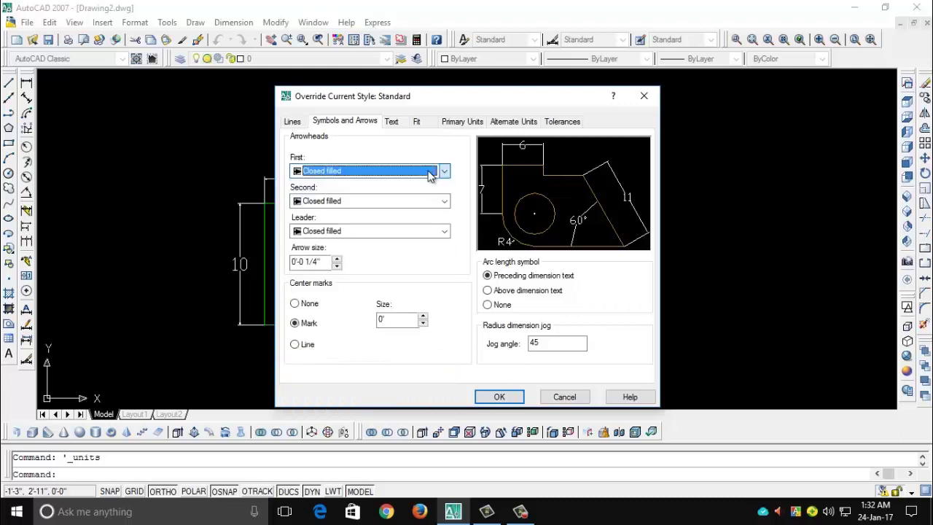
click(372, 200)
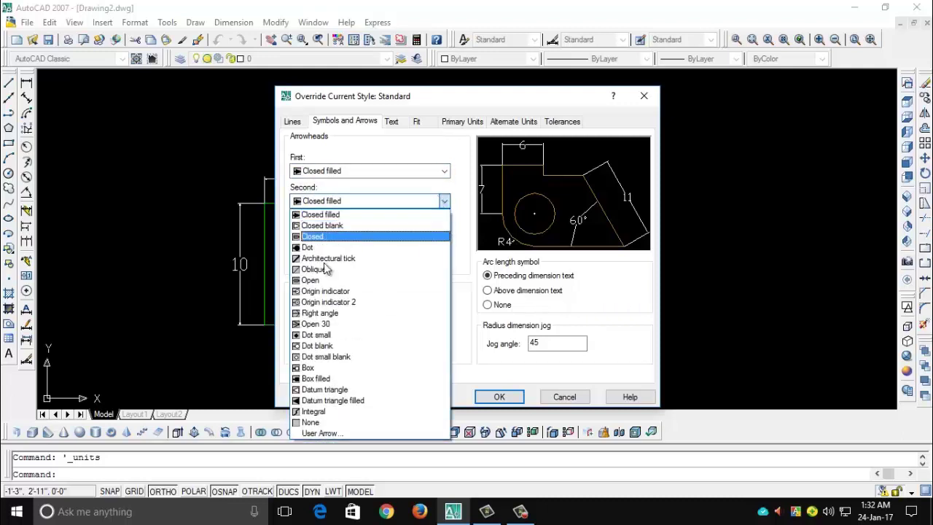
click(425, 215)
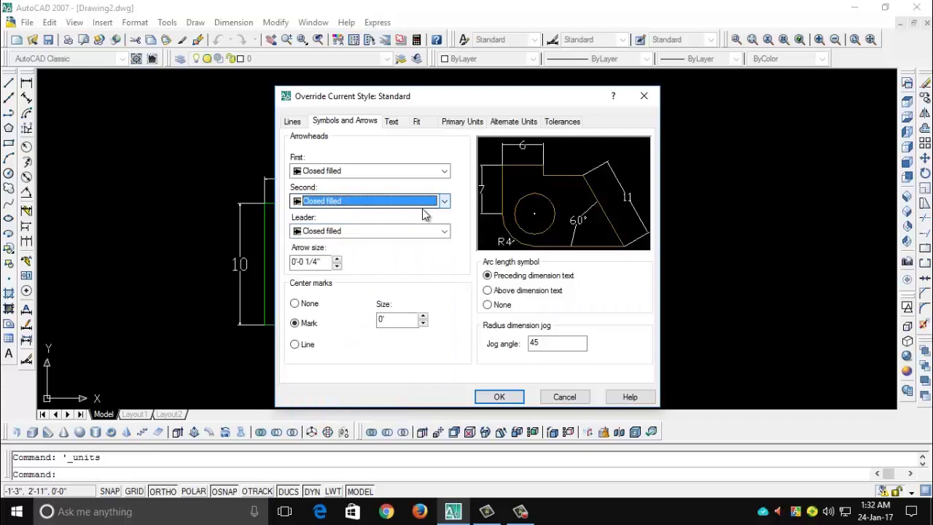
double_click(323, 261)
key(BackSpace)
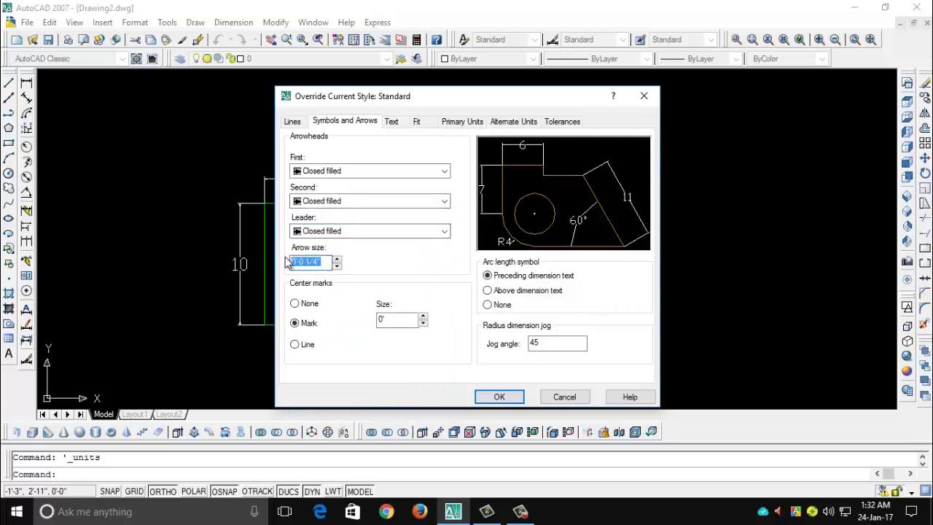
click(393, 122)
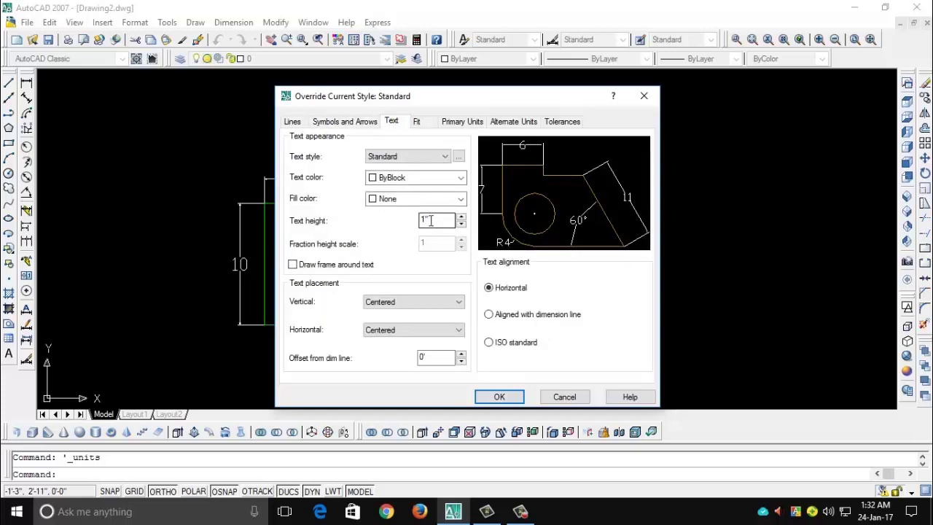
Switch the Standard dimension override's primary unit format to Architectural and close the Dimension Style Manager.
click(419, 121)
click(450, 124)
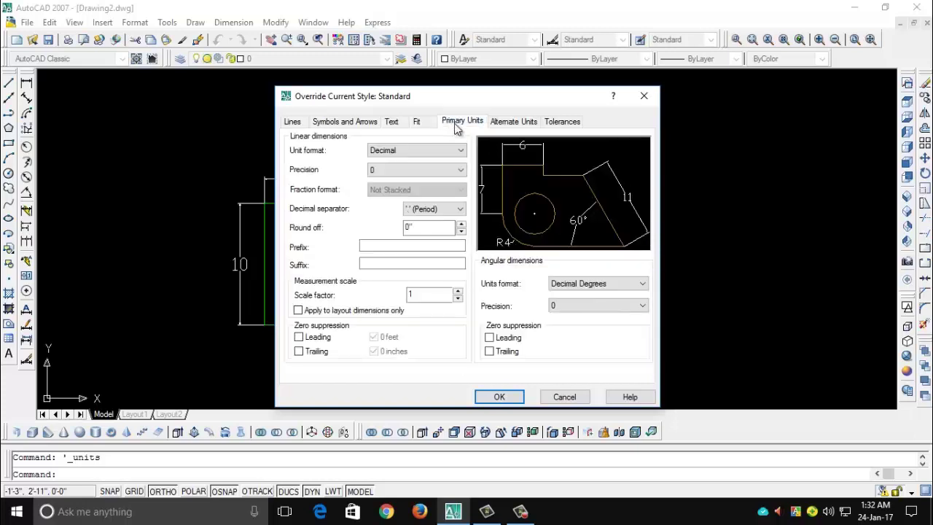
click(420, 150)
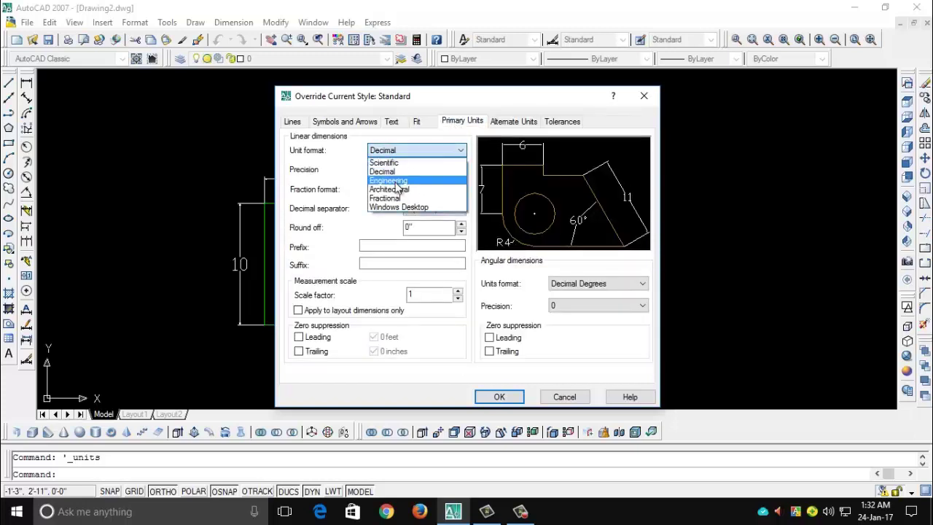
click(399, 187)
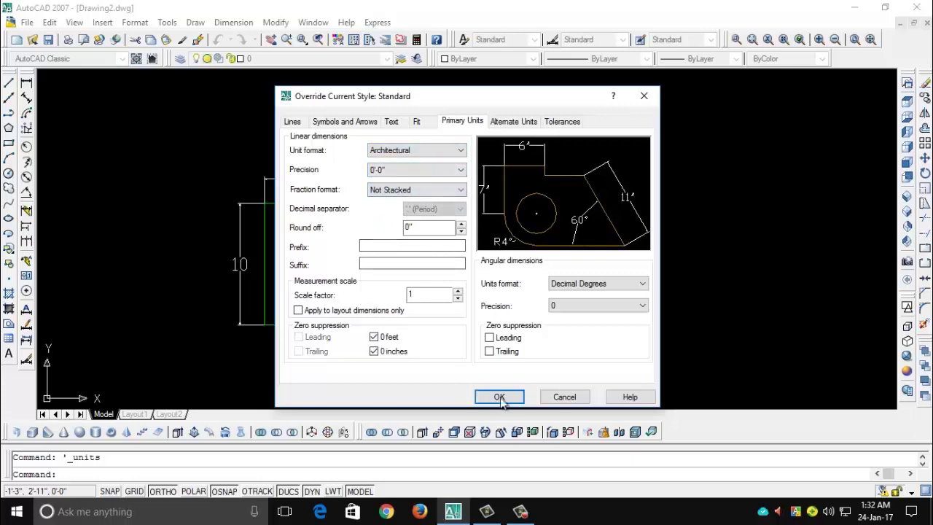
click(513, 123)
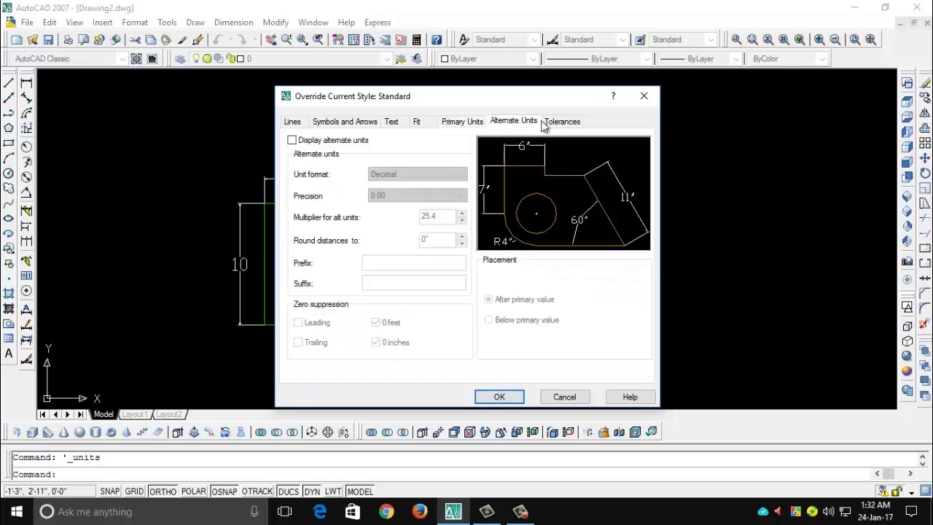
click(542, 123)
click(500, 396)
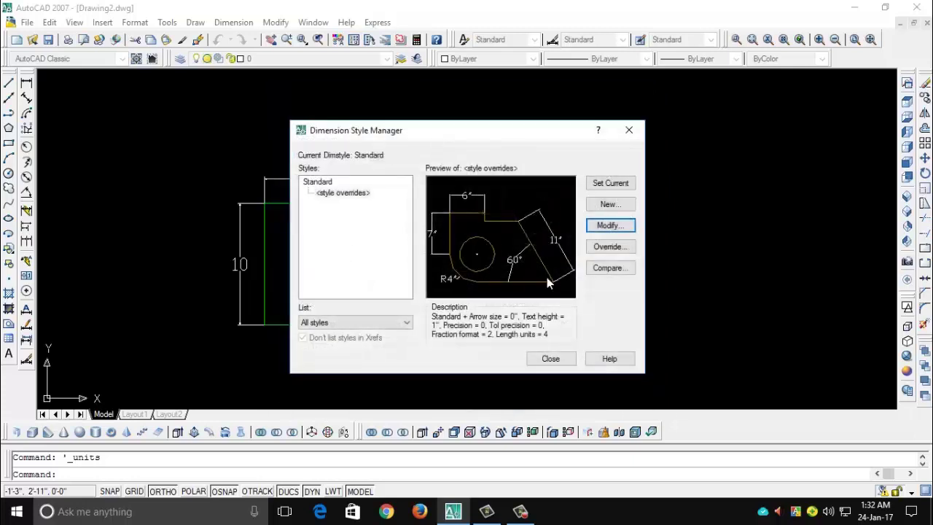
click(553, 360)
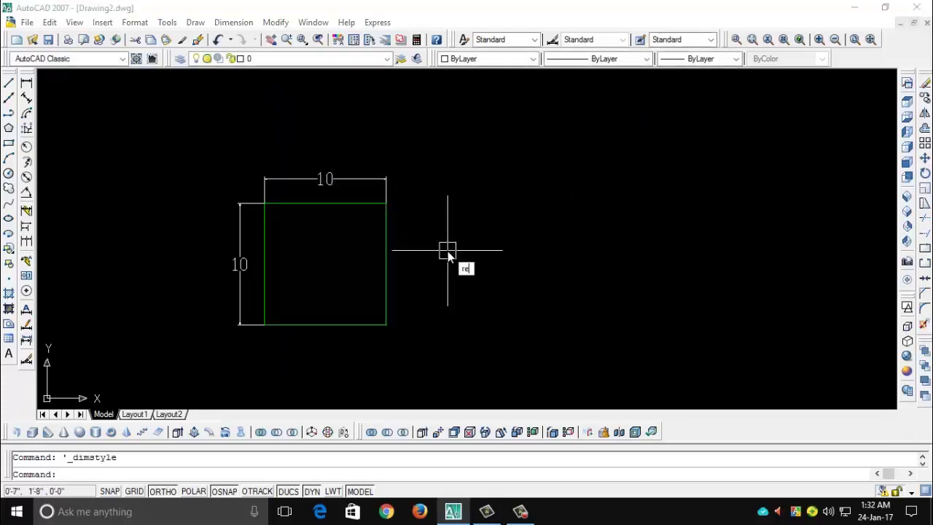
Draw a 5' horizontal line starting just right of the green square.
text(l)
key(Return)
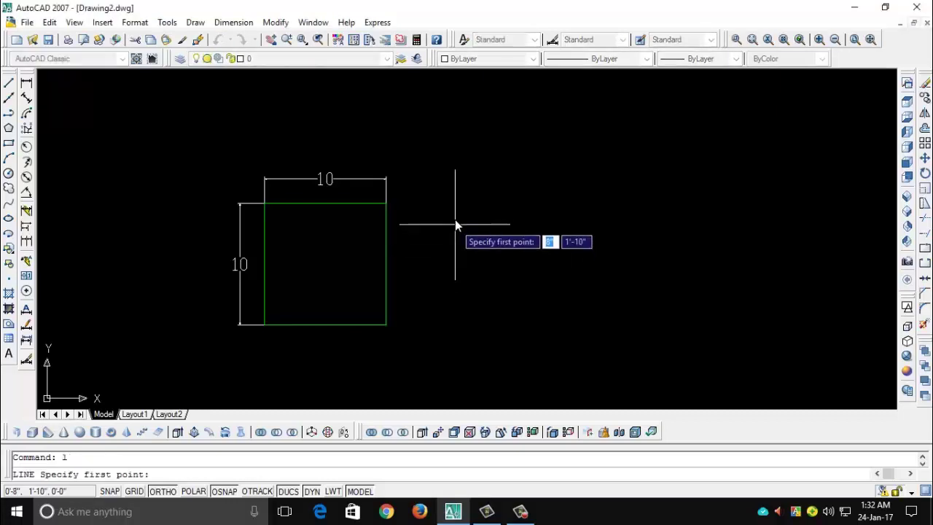
click(448, 205)
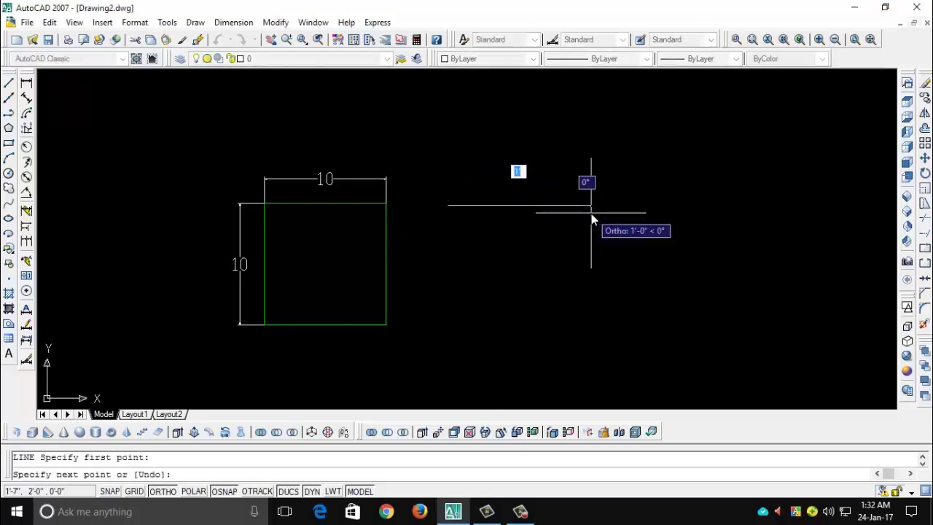
text(5)
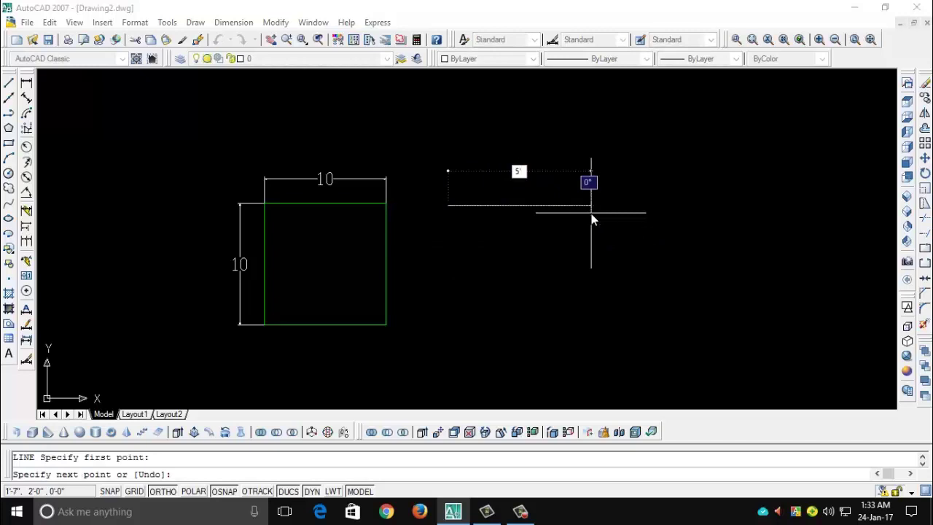
key(Return)
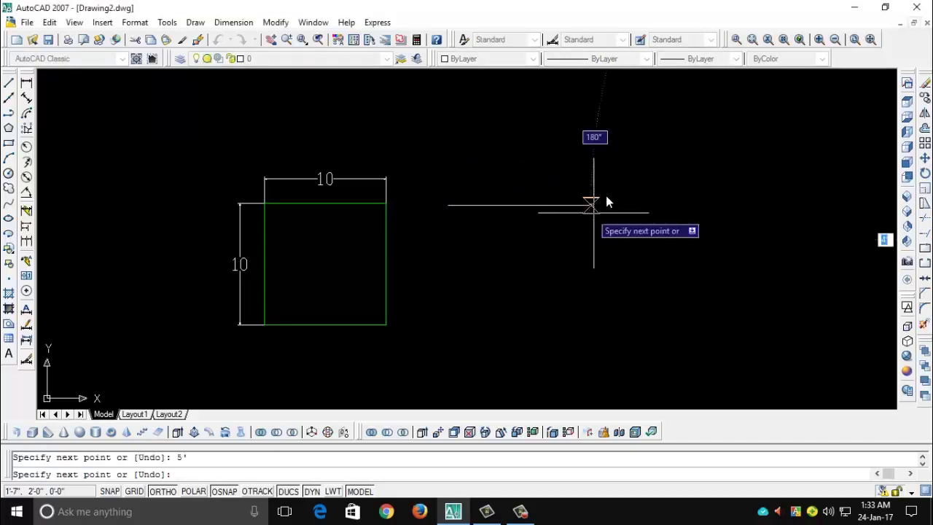
scroll(688, 245, down, 4)
scroll(691, 242, up, 3)
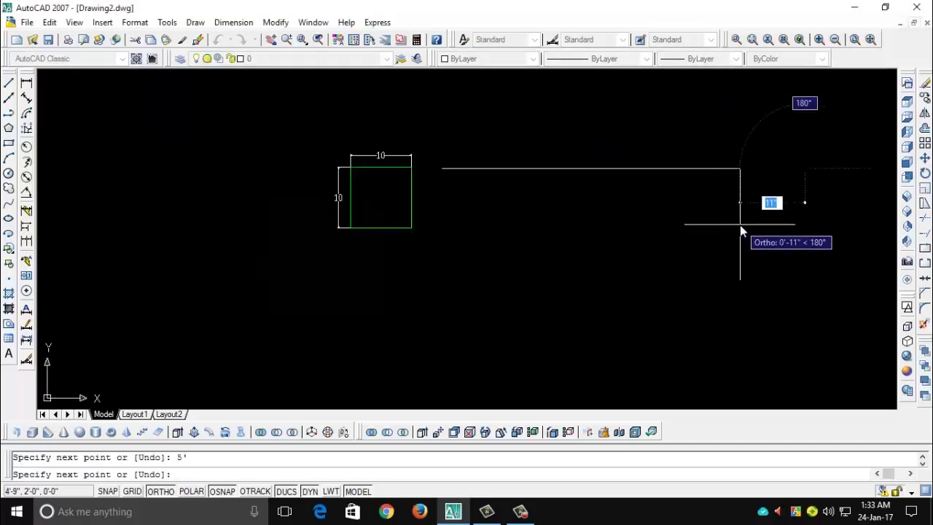
scroll(747, 234, down, 5)
scroll(758, 232, up, 4)
scroll(747, 228, up, 2)
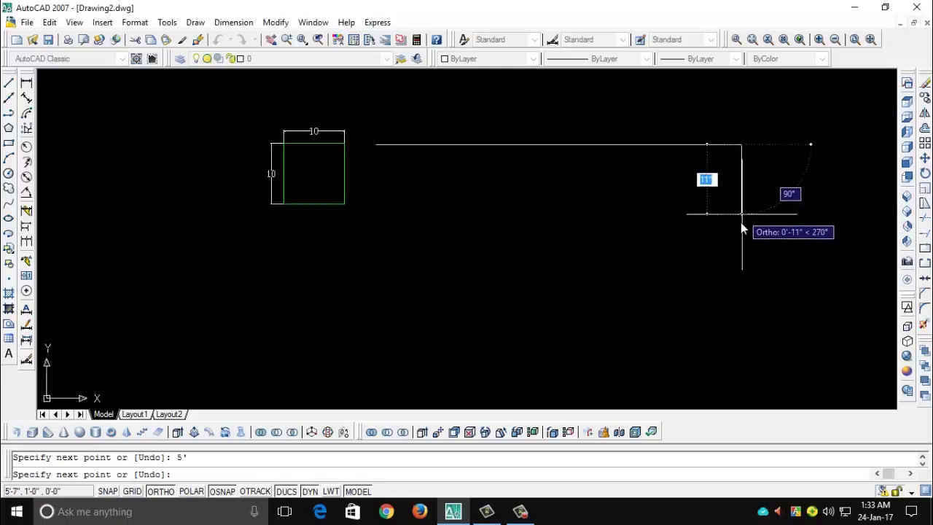
scroll(739, 279, down, 2)
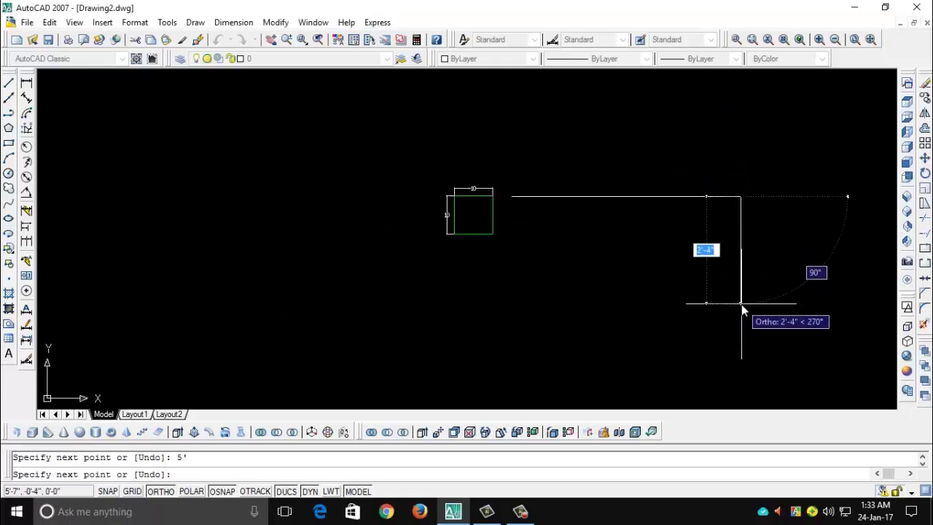
Dimension the new horizontal line with a 5' linear dimension placed above it.
key(Escape)
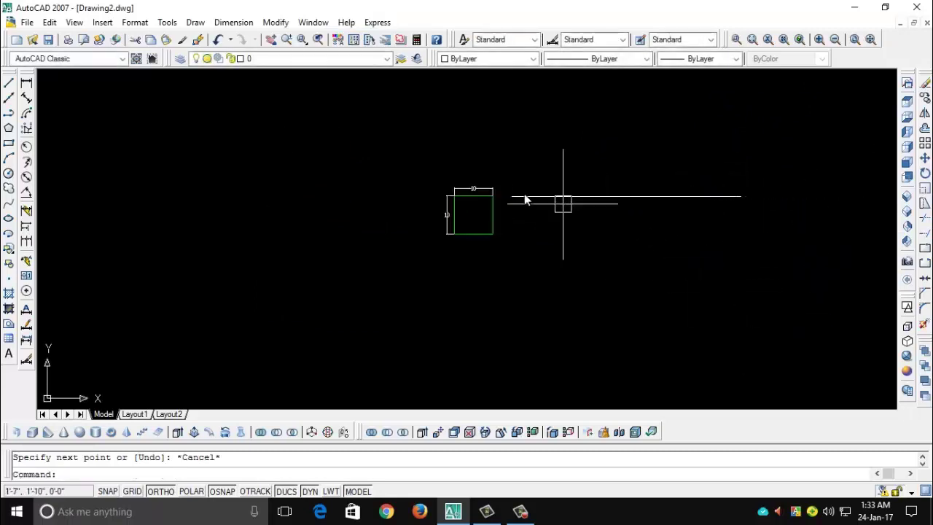
click(26, 82)
scroll(560, 224, up, 3)
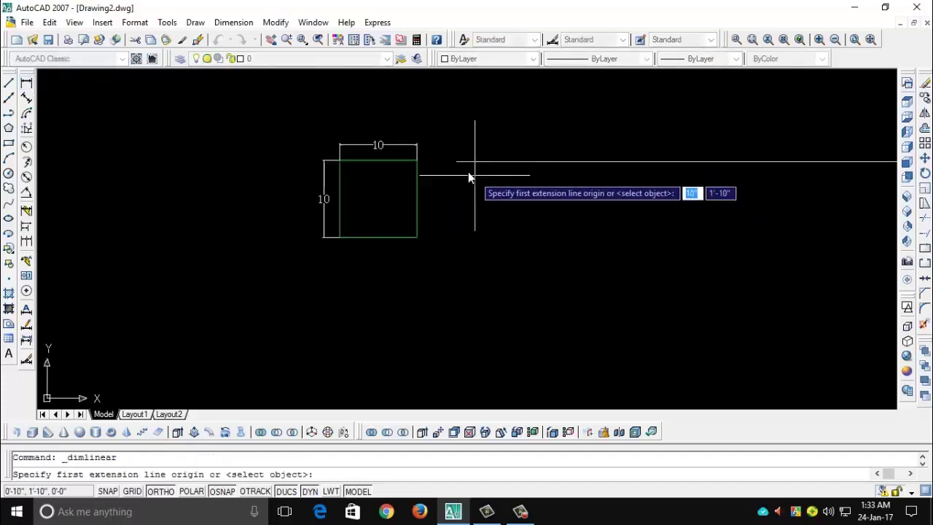
click(474, 169)
scroll(481, 173, down, 2)
middle_drag(646, 185, 448, 185)
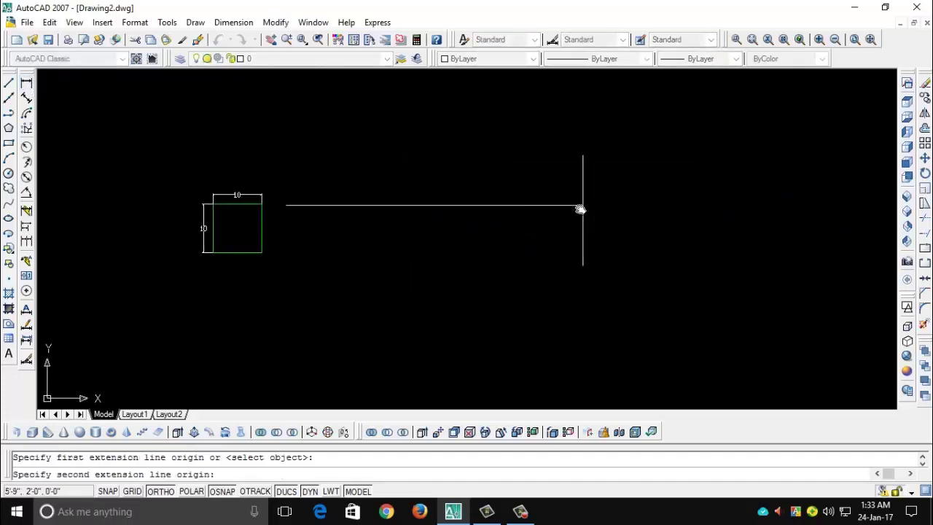
click(576, 202)
click(573, 189)
scroll(416, 187, up, 2)
scroll(479, 204, down, 1)
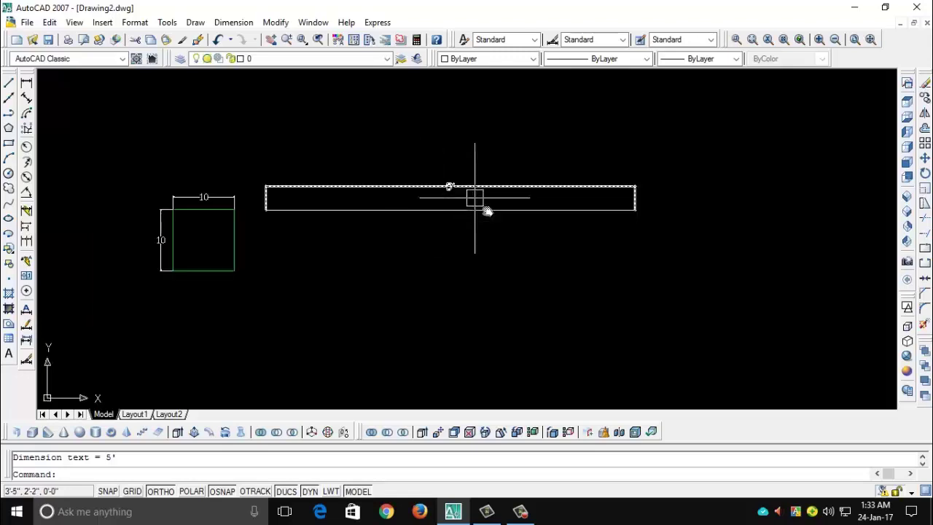
middle_drag(433, 272, 448, 272)
key(Return)
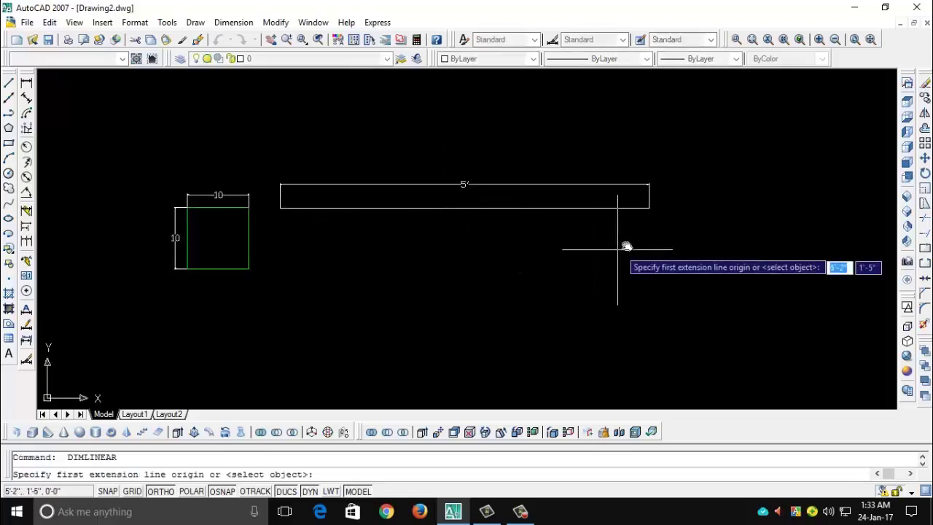
key(Escape)
From the line's right end, draw 5' down, 5' left, then back up to close the square.
text(l)
key(Return)
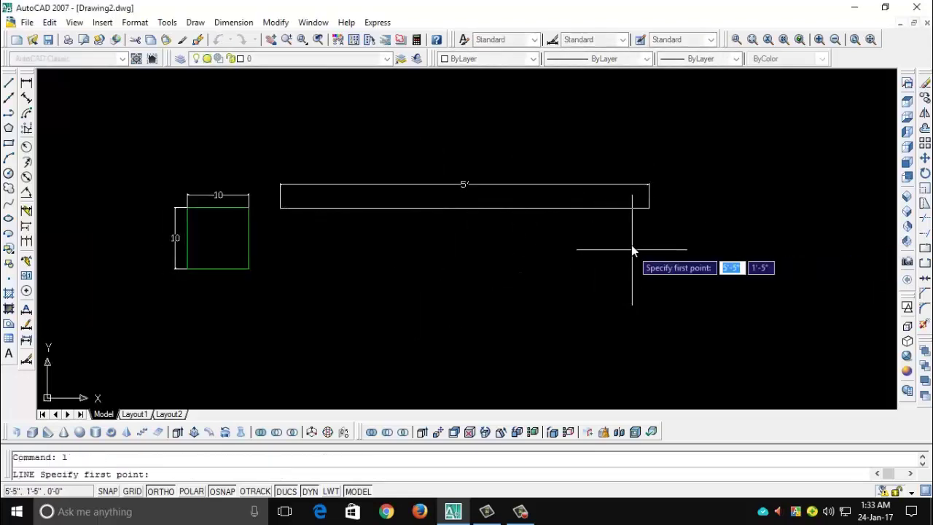
click(649, 208)
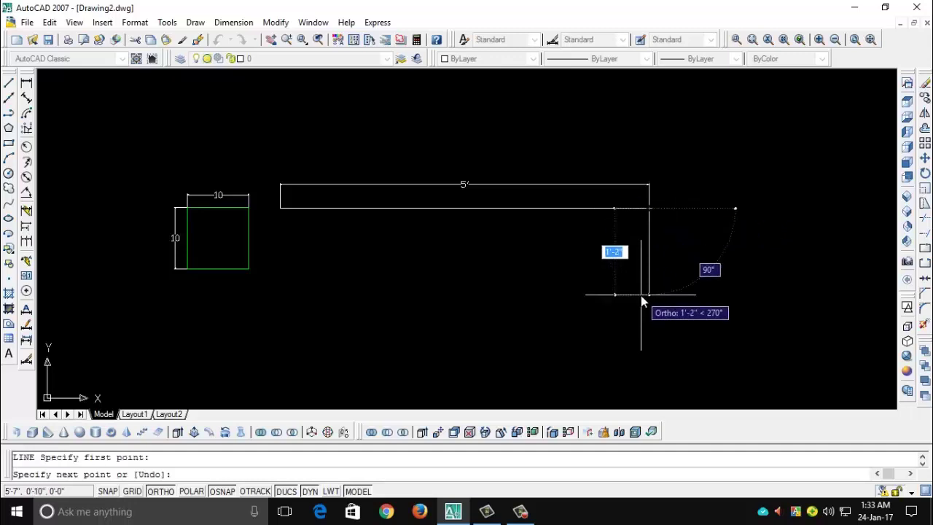
scroll(640, 295, up, 2)
scroll(641, 296, down, 3)
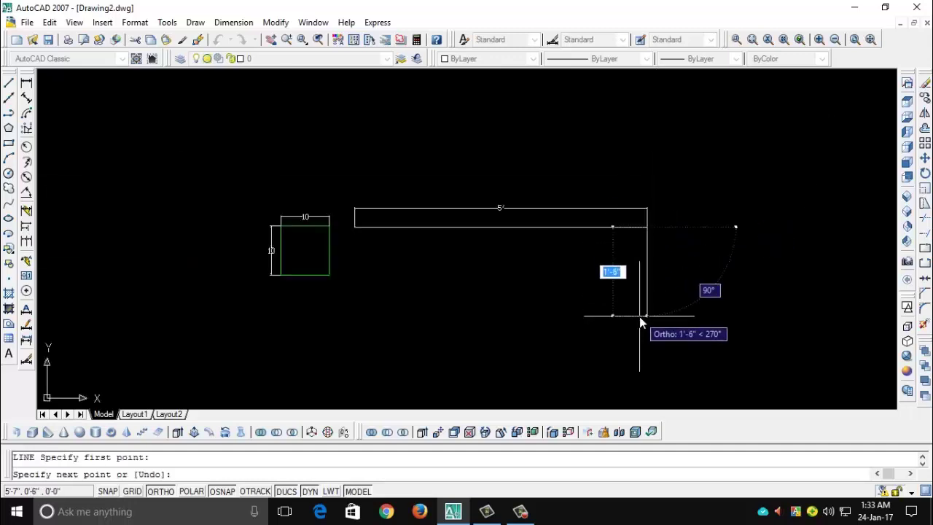
text(5')
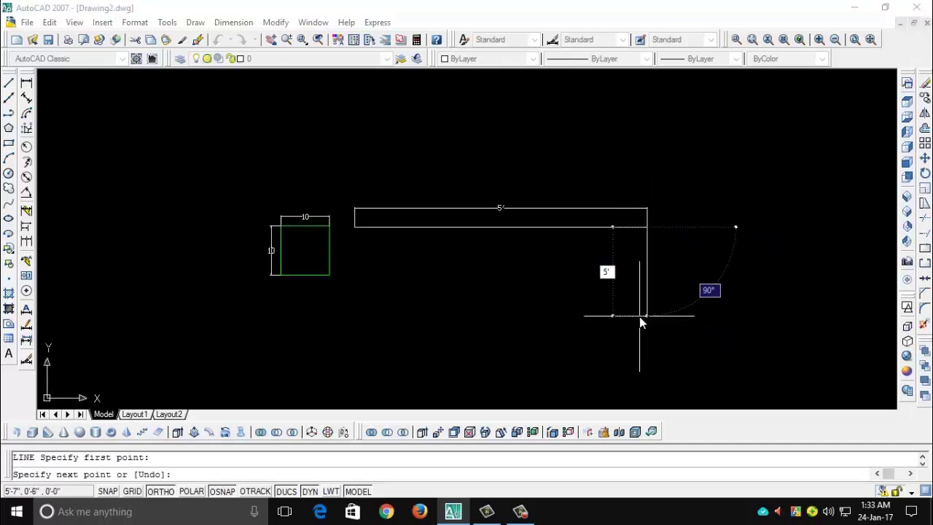
key(Return)
scroll(646, 302, down, 2)
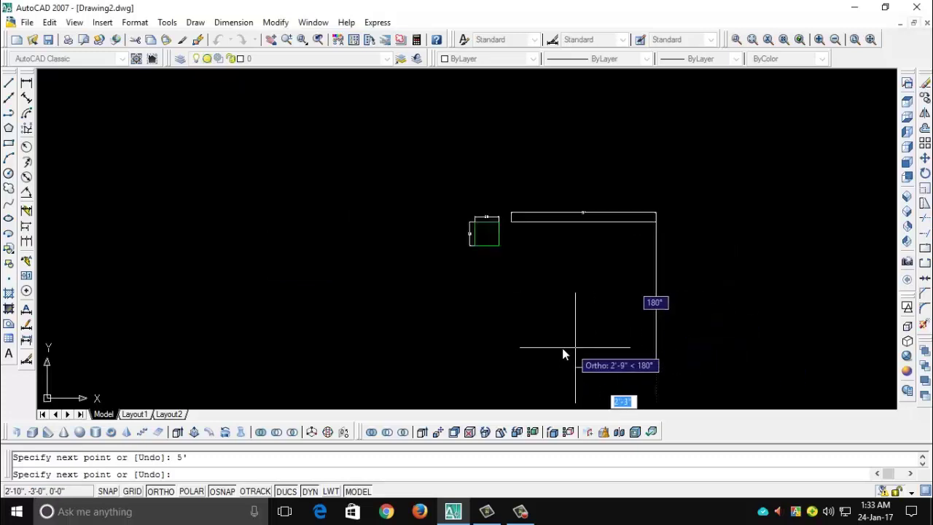
middle_drag(562, 354, 549, 322)
text(5)
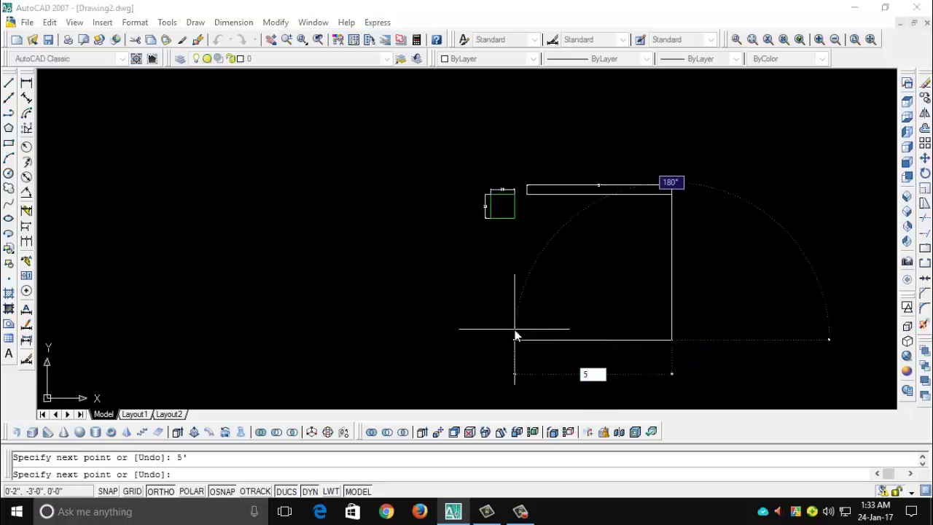
key(Return)
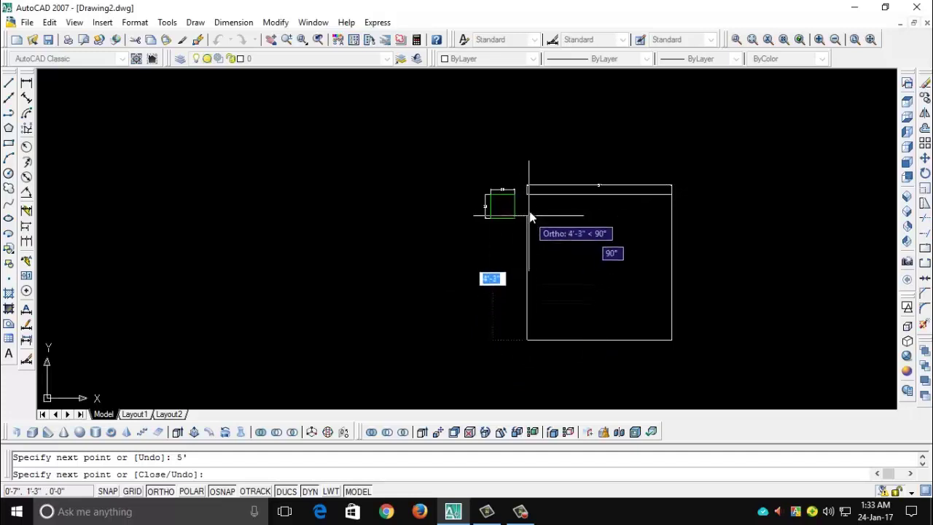
key(Return)
scroll(710, 255, up, 1)
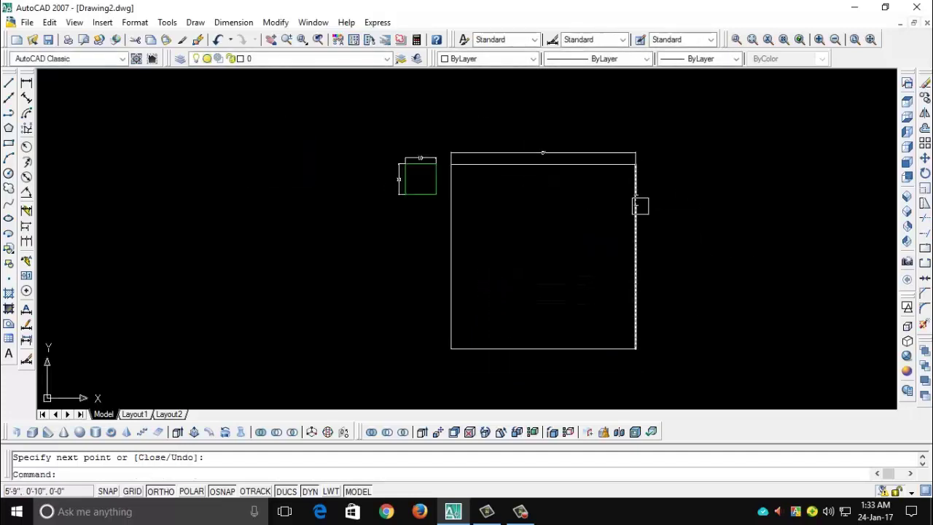
Delete the 5' dimension above the square.
click(595, 151)
key(Delete)
scroll(654, 270, up, 1)
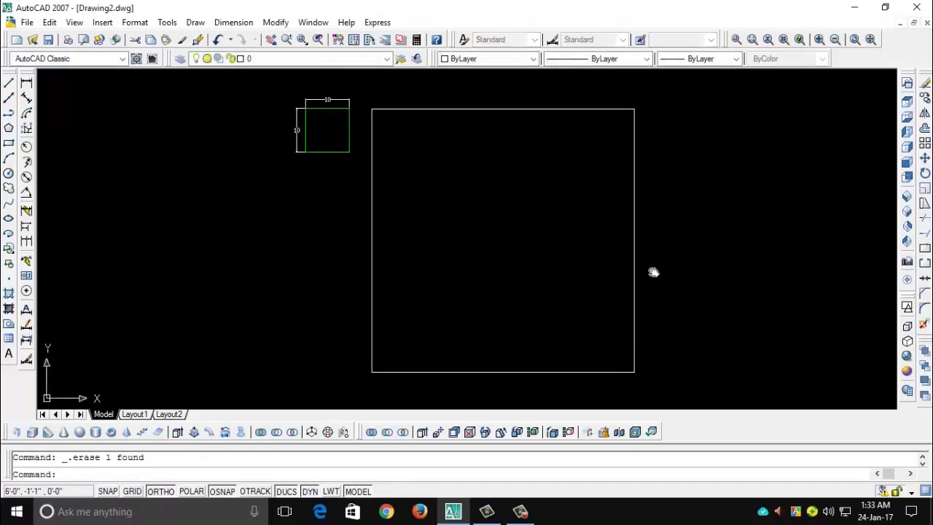
scroll(637, 264, down, 1)
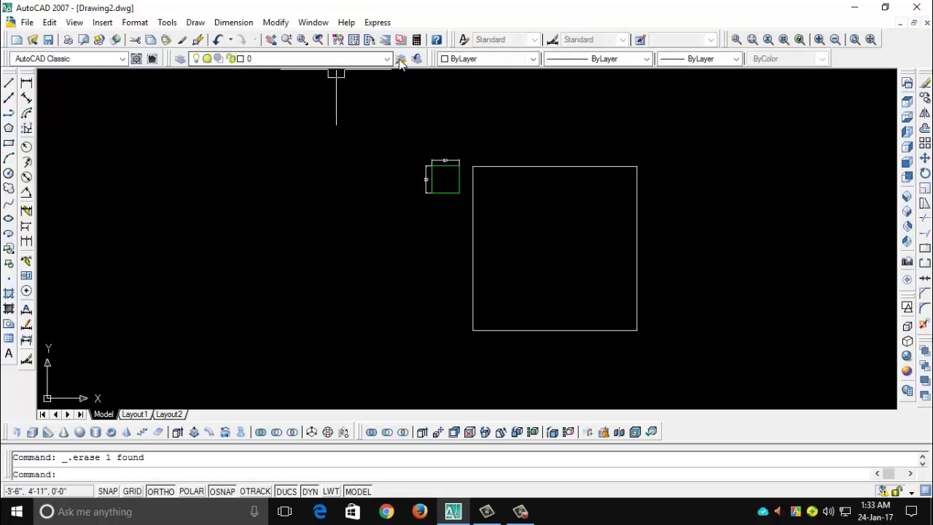
Window-select all sides of the 5' square and set their colour to Yellow.
click(709, 148)
click(465, 345)
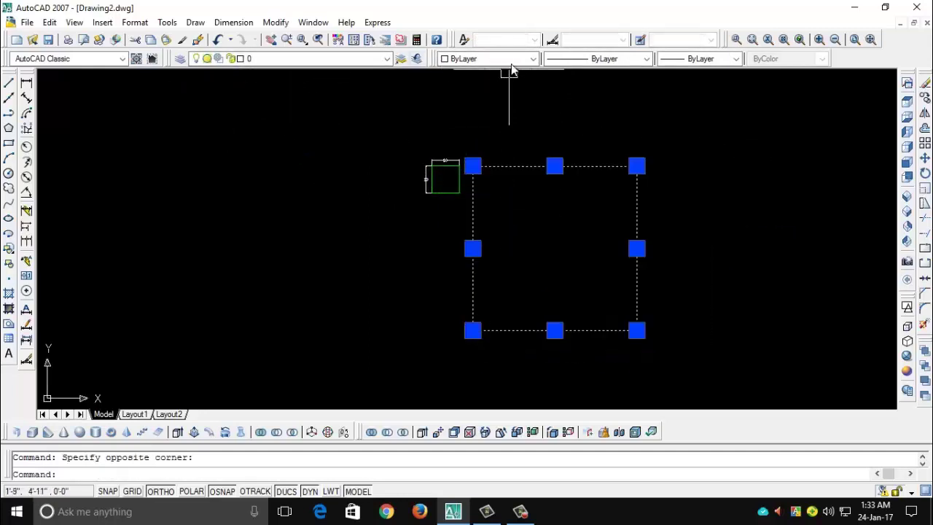
click(514, 62)
click(478, 102)
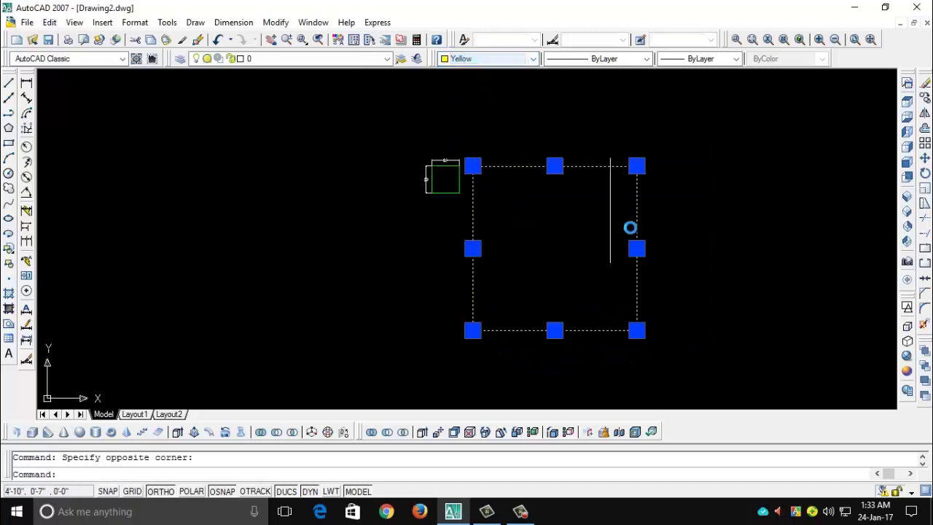
key(Escape)
Dimension the square's right side, top-right to bottom-right corner, placing the 5' dimension to the right.
click(26, 84)
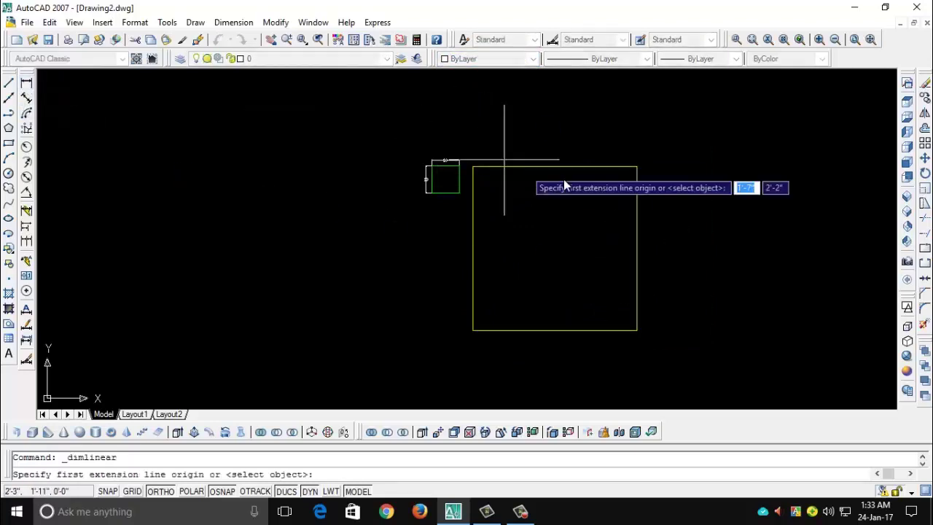
scroll(636, 183, up, 2)
click(403, 160)
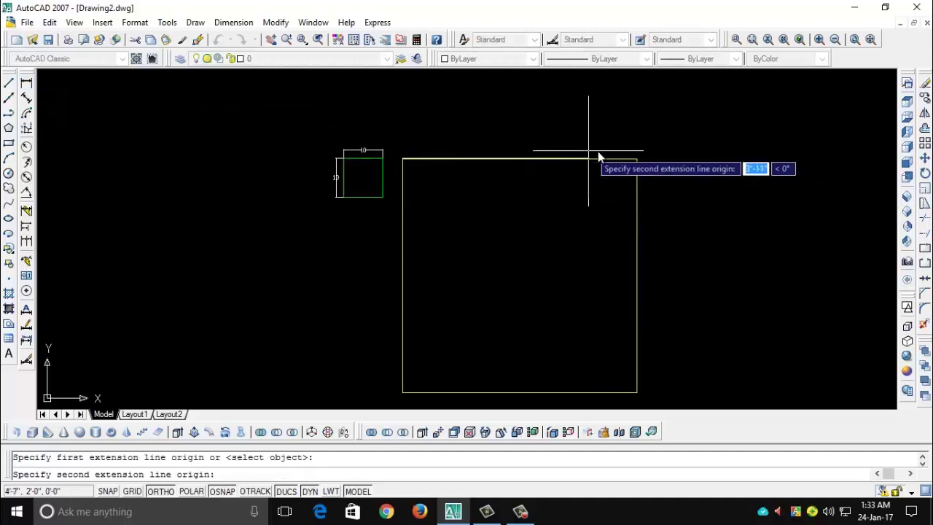
key(Escape)
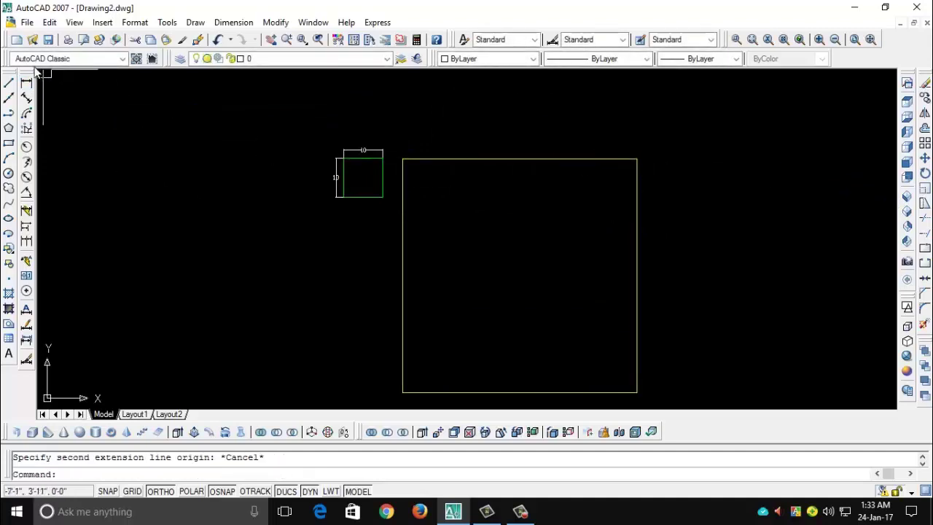
click(27, 84)
click(636, 159)
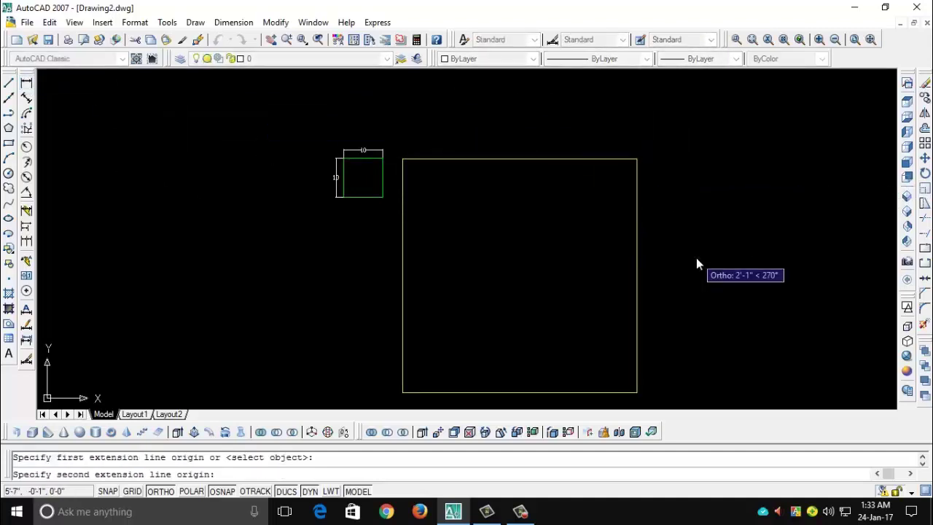
middle_drag(696, 257, 686, 200)
click(626, 335)
click(667, 327)
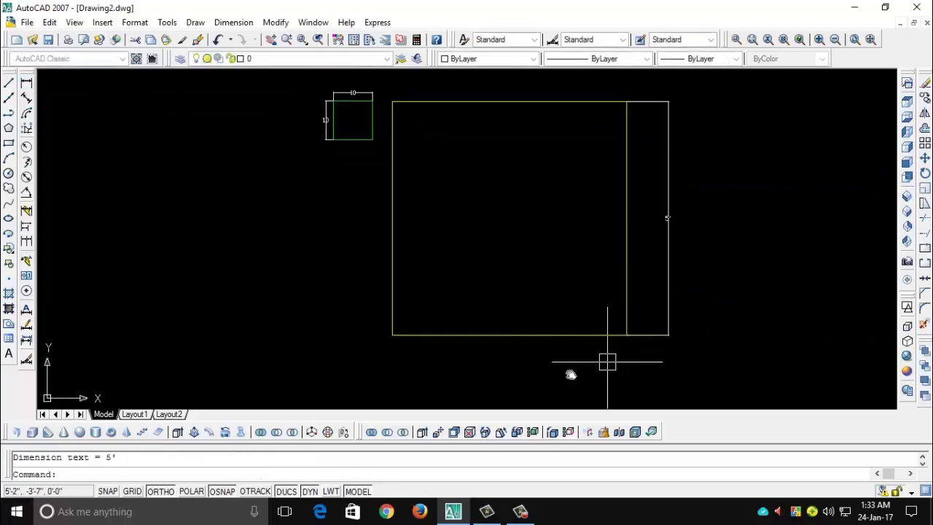
scroll(486, 371, up, 2)
scroll(487, 371, down, 2)
Dimension the bottom edge corner to corner, placing the 5' dimension below the square.
key(Return)
click(402, 338)
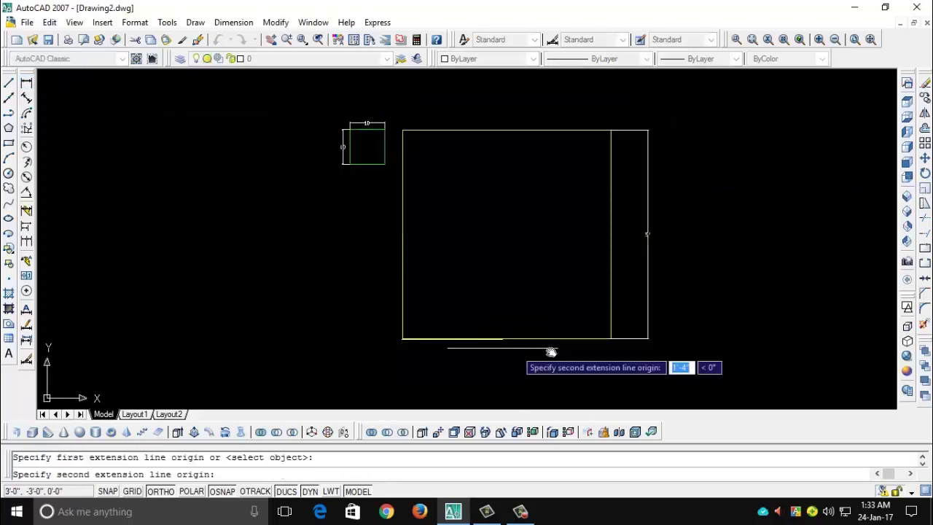
click(610, 338)
click(616, 363)
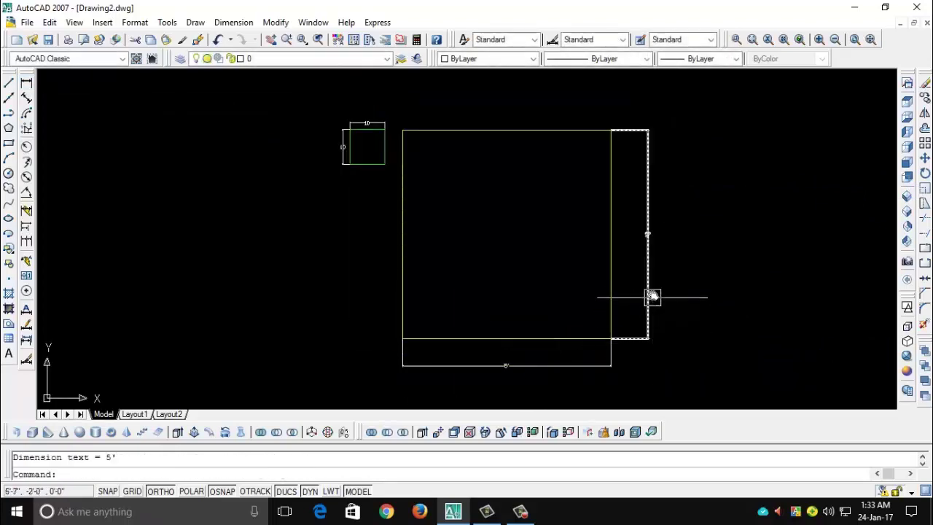
scroll(656, 281, up, 2)
scroll(658, 271, down, 2)
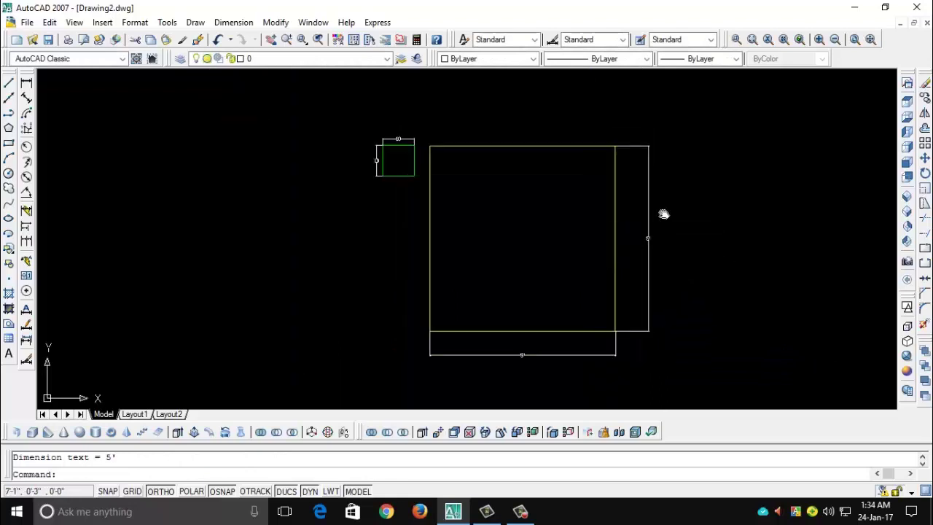
click(136, 26)
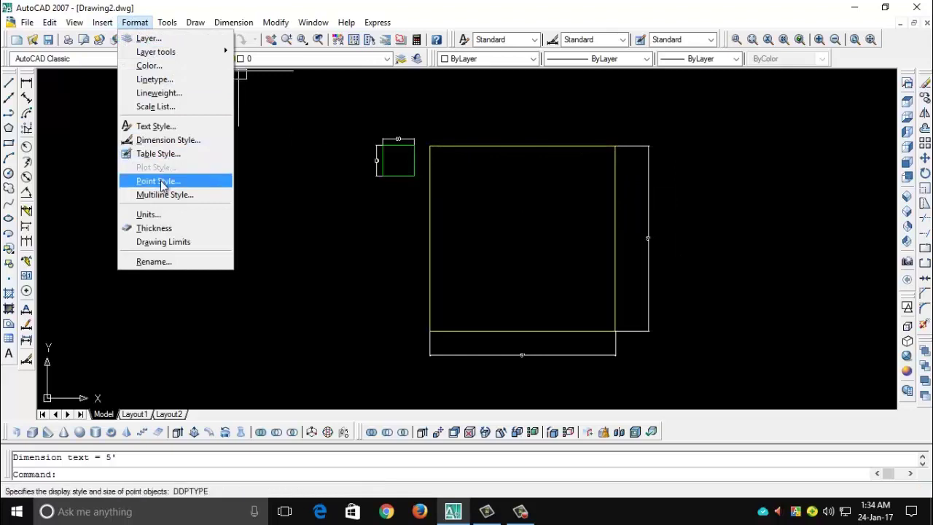
click(160, 215)
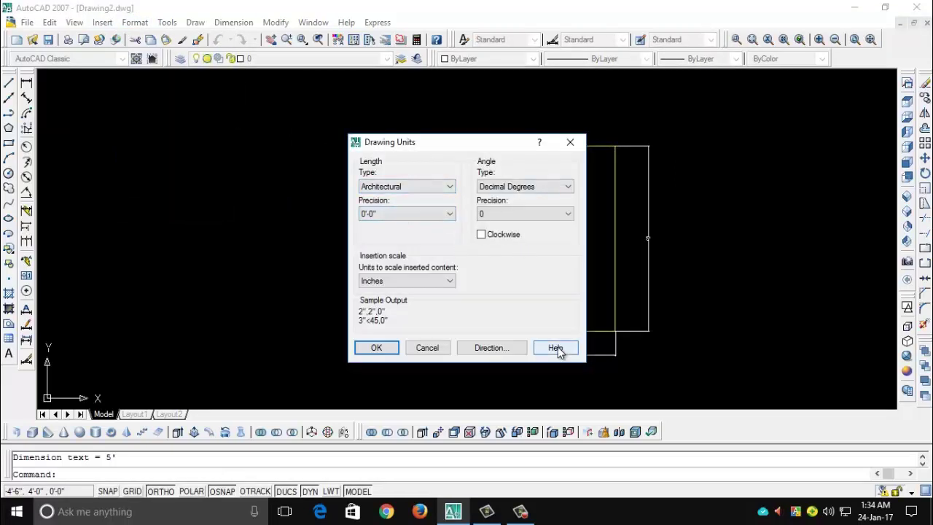
click(428, 347)
Override the Standard dimension style with a text height of 3".
click(135, 22)
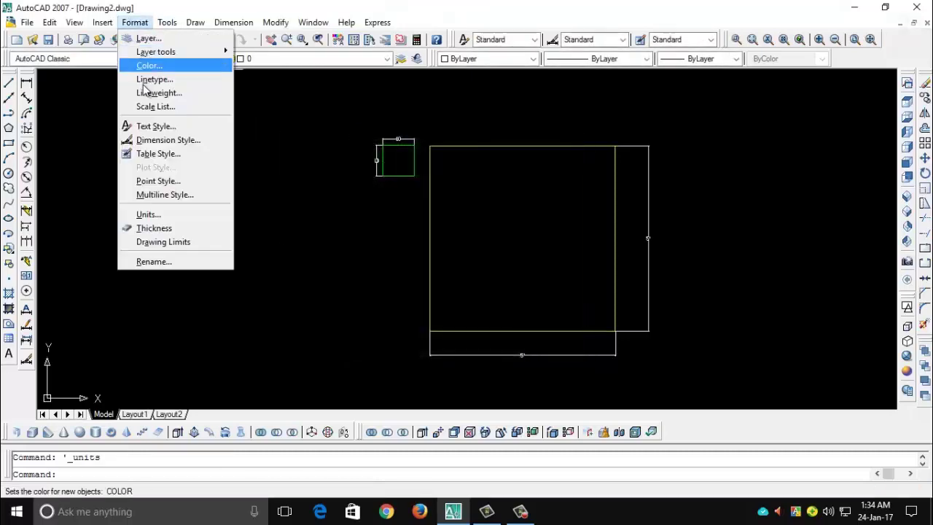
click(161, 140)
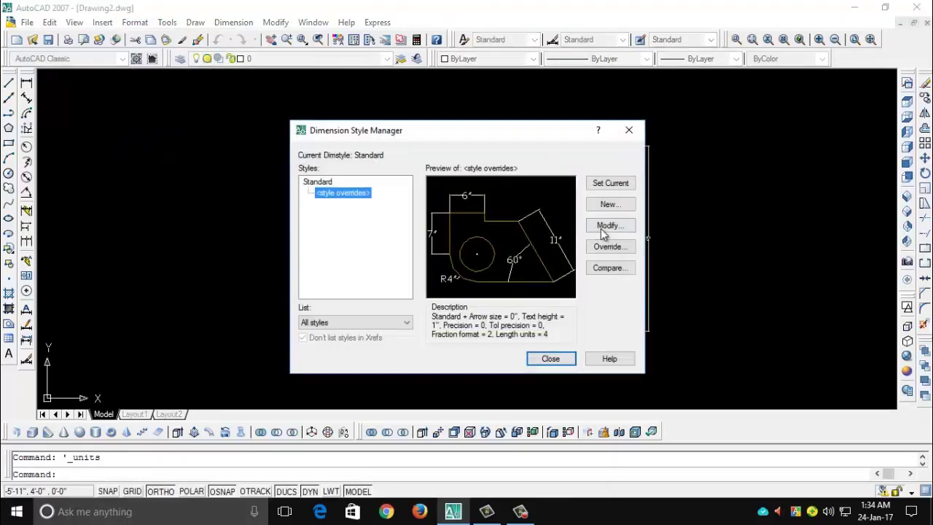
click(604, 231)
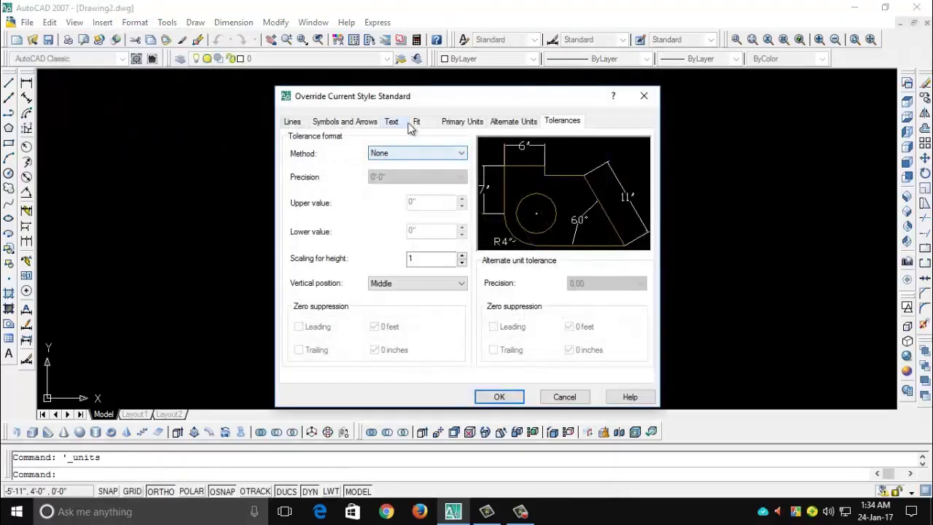
click(398, 123)
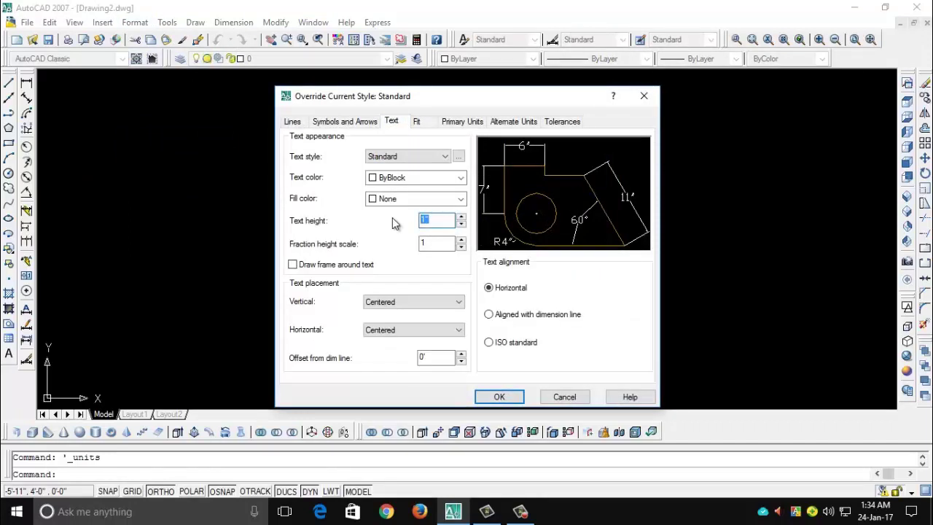
text(3)
click(499, 396)
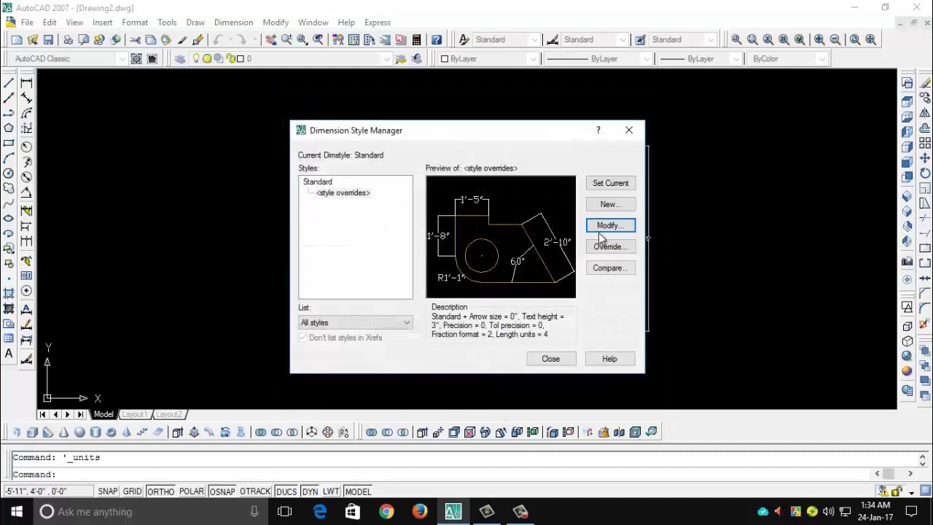
Close the Dimension Style Manager and erase the square's old bottom and right dimensions.
click(551, 358)
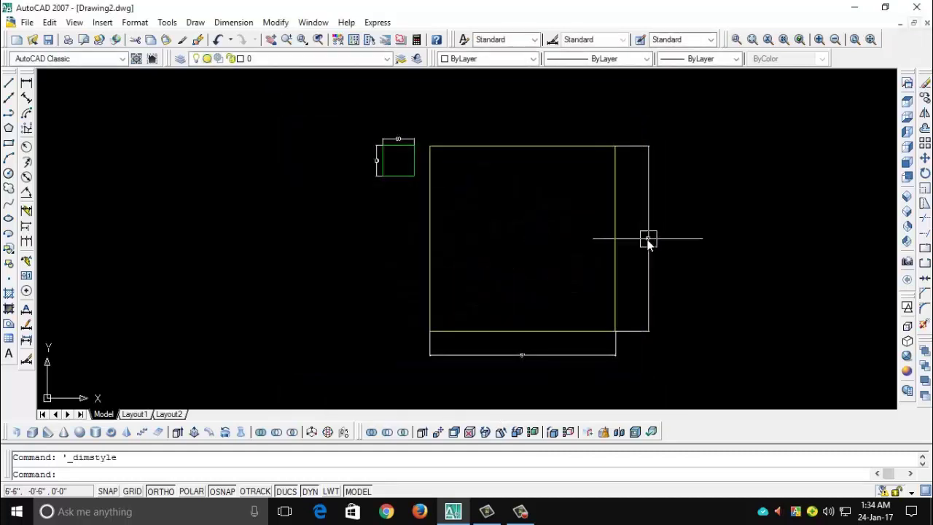
click(648, 239)
click(533, 356)
key(Delete)
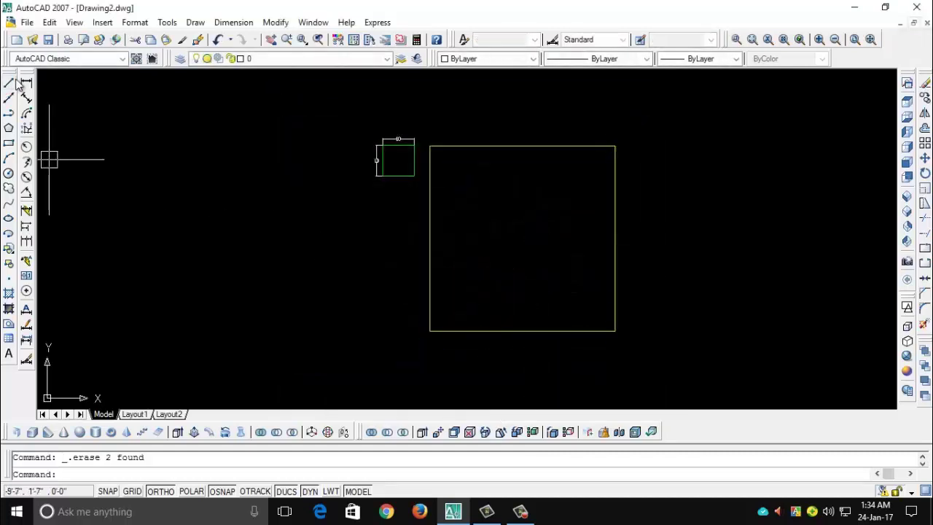
Redimension the bottom and right edges at 5' each, placed below and right of the square.
click(26, 83)
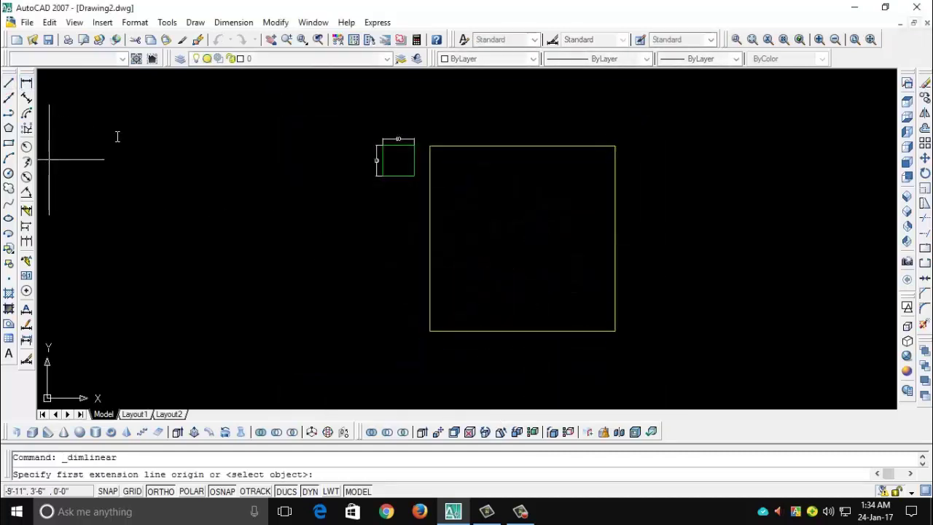
click(431, 331)
click(616, 331)
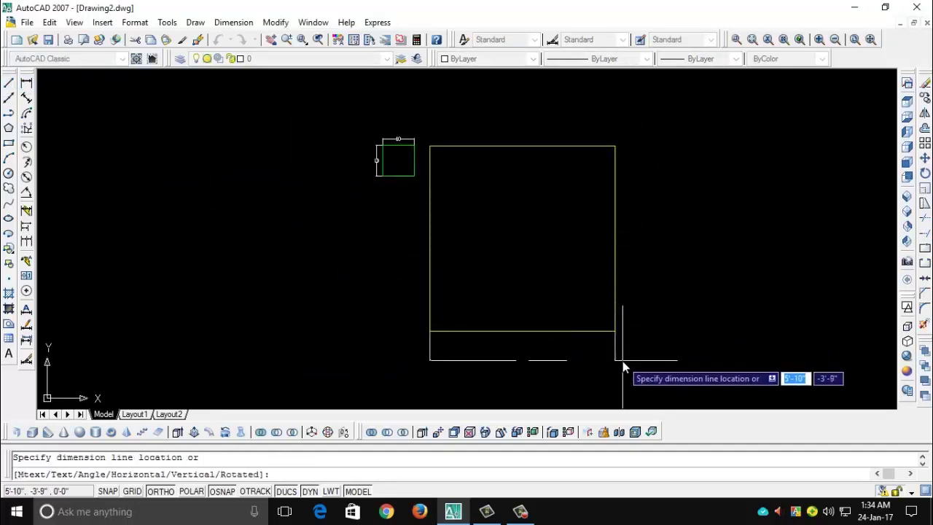
click(622, 359)
key(Return)
click(615, 145)
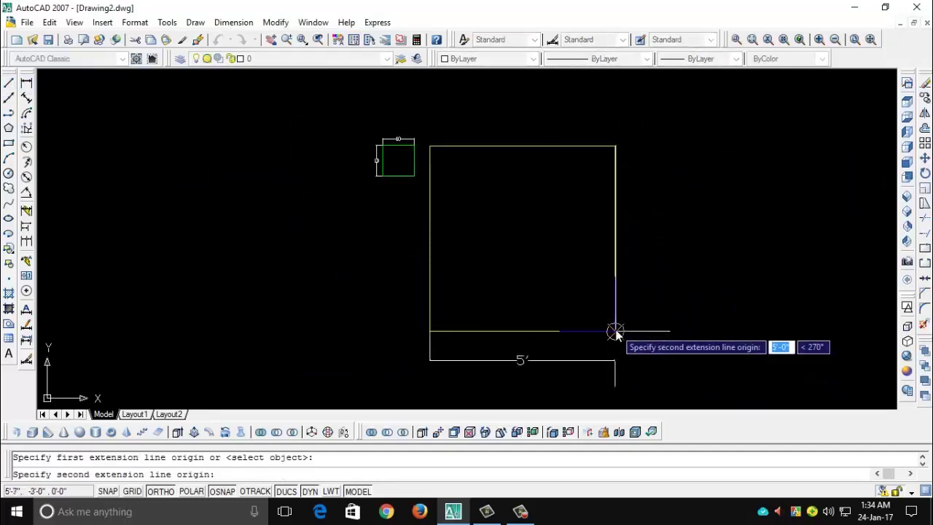
click(615, 331)
click(642, 321)
scroll(665, 213, down, 2)
scroll(681, 227, up, 2)
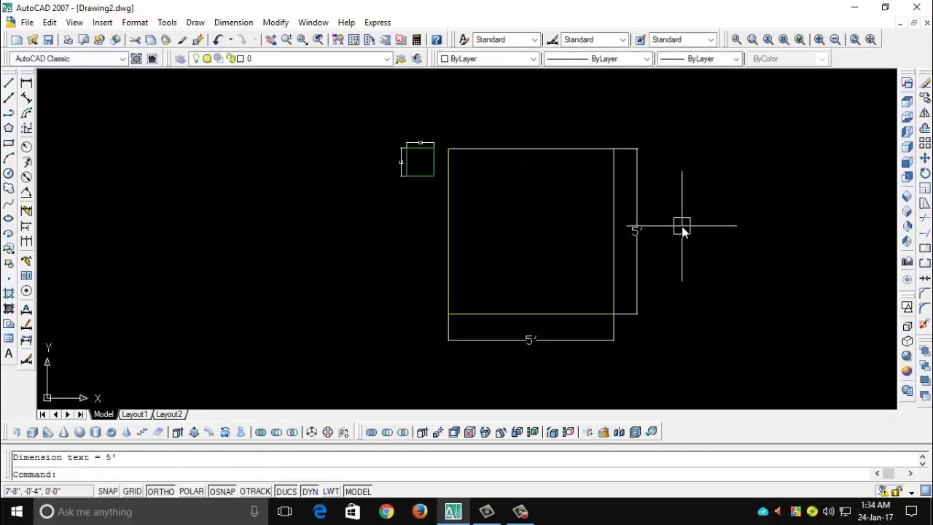
middle_drag(680, 225, 597, 221)
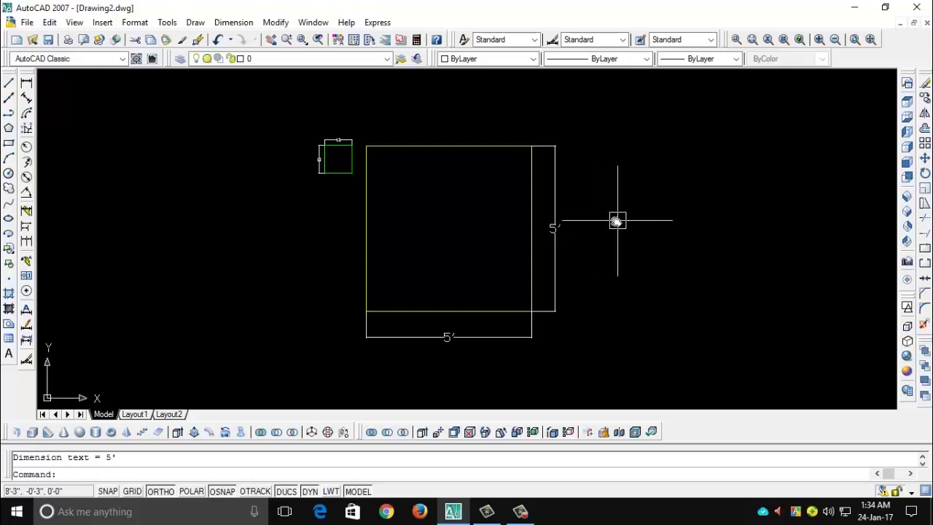
scroll(304, 145, up, 3)
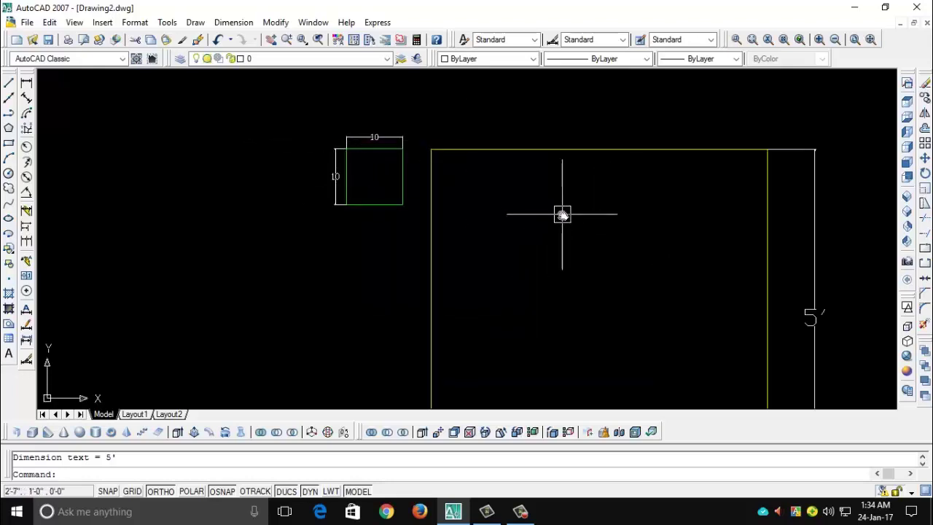
scroll(564, 219, down, 2)
scroll(613, 301, down, 2)
scroll(619, 311, up, 1)
middle_drag(635, 319, 521, 276)
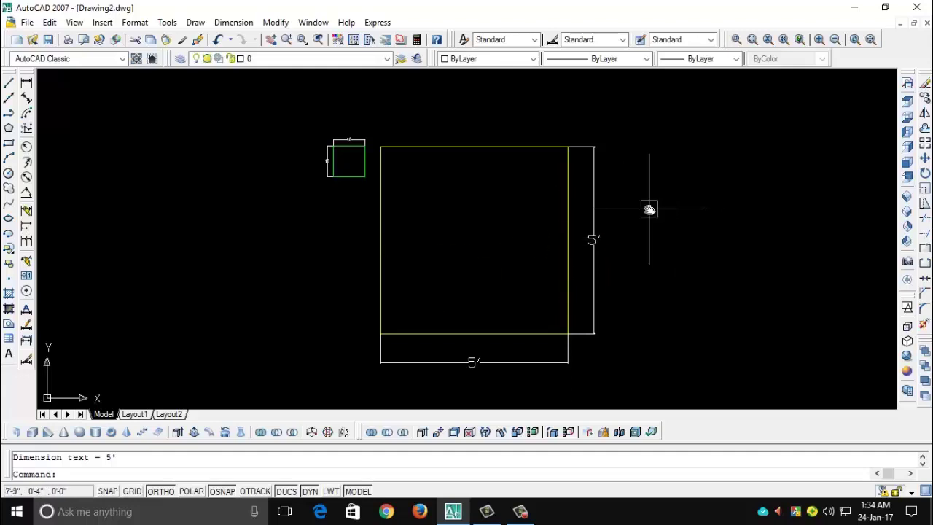